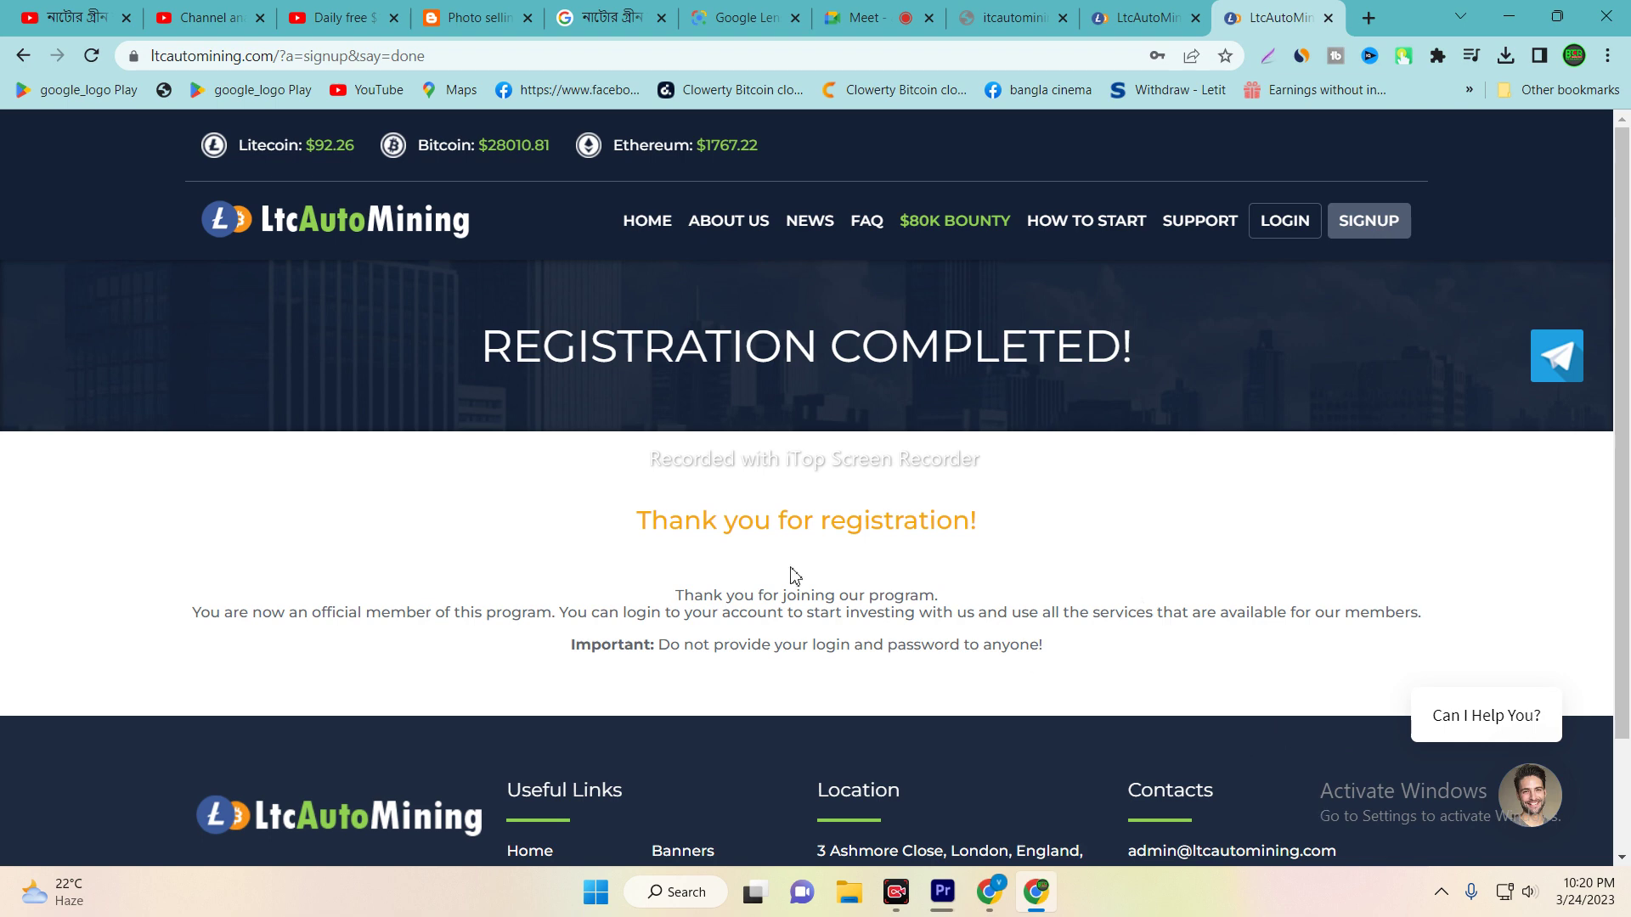
Open the LtcAutoMining login page and complete the captcha's bicycles challenge.
click(457, 53)
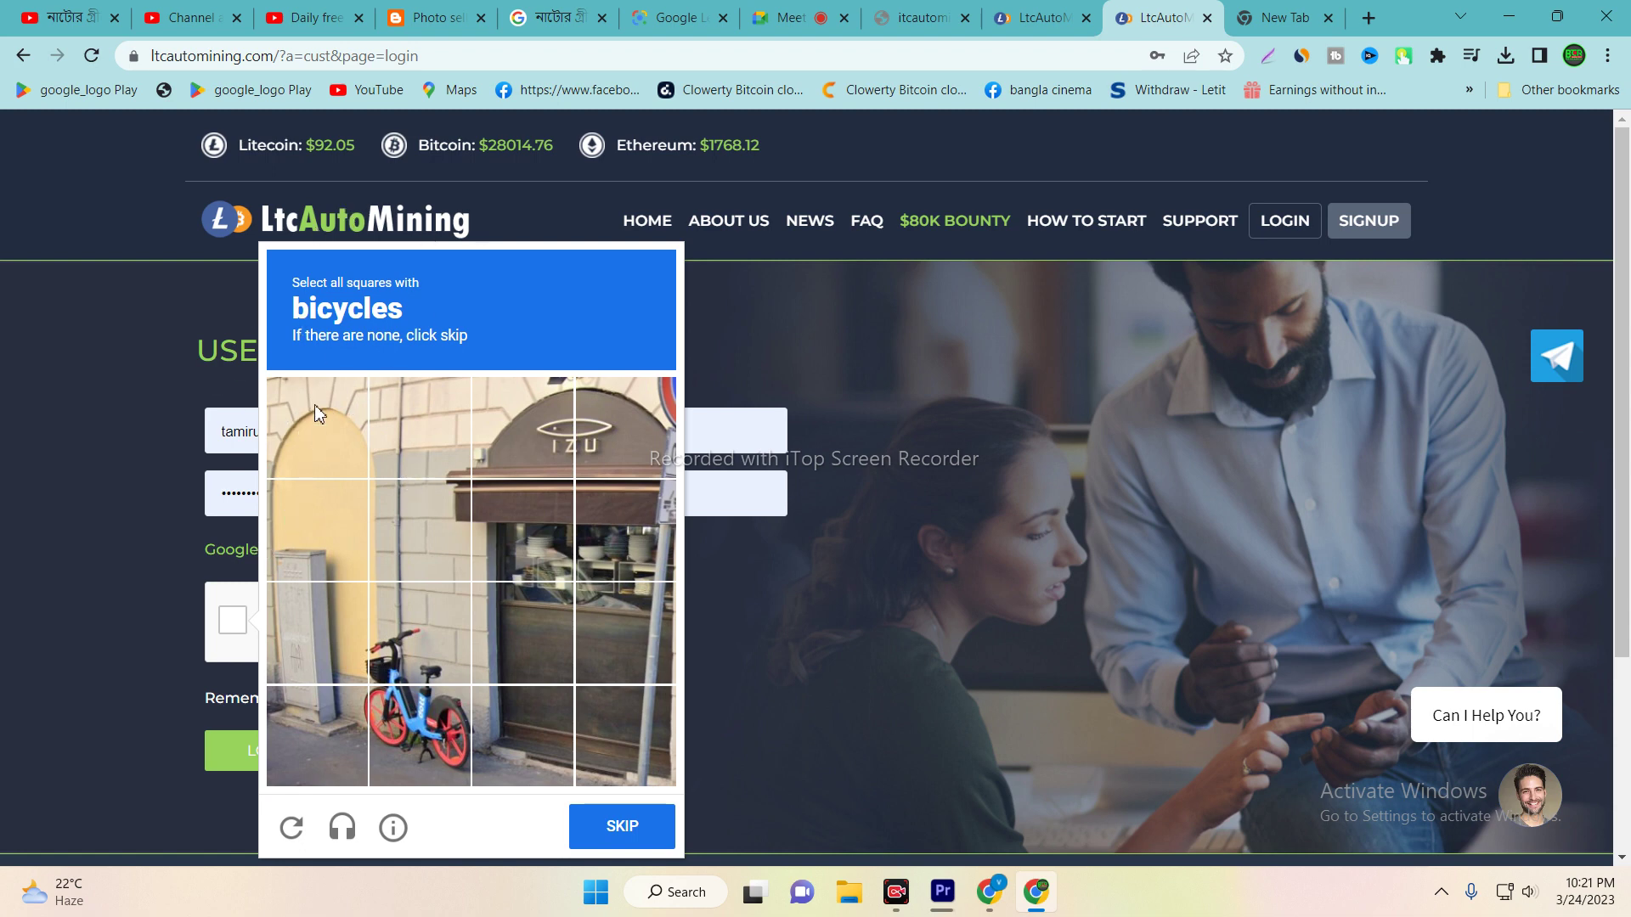
click(415, 680)
click(429, 761)
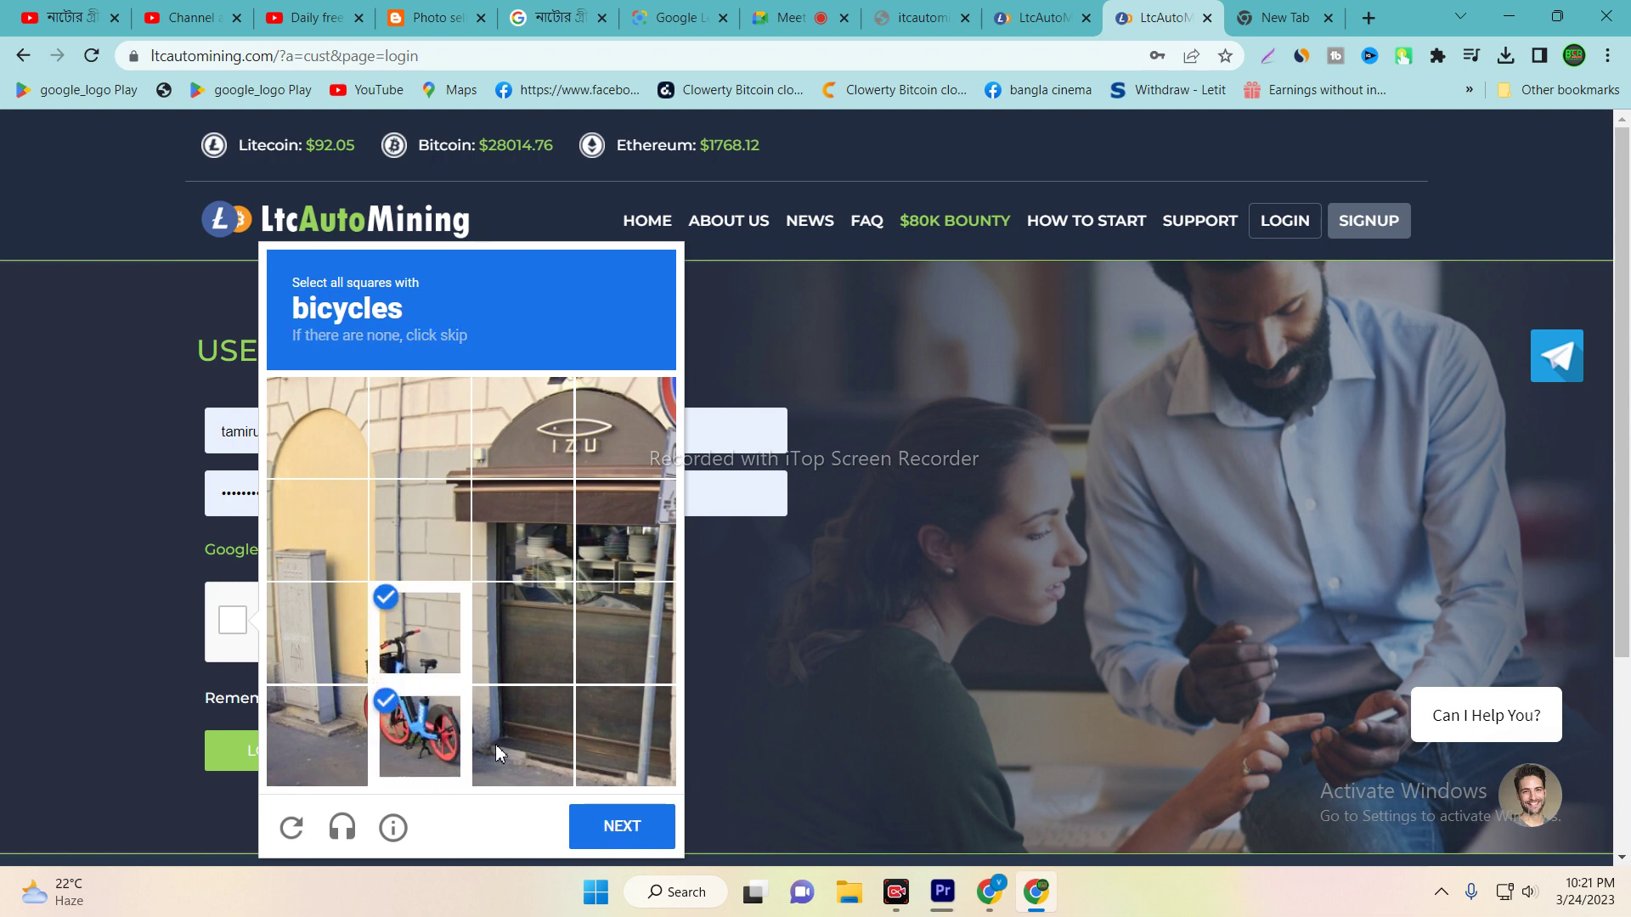
click(620, 824)
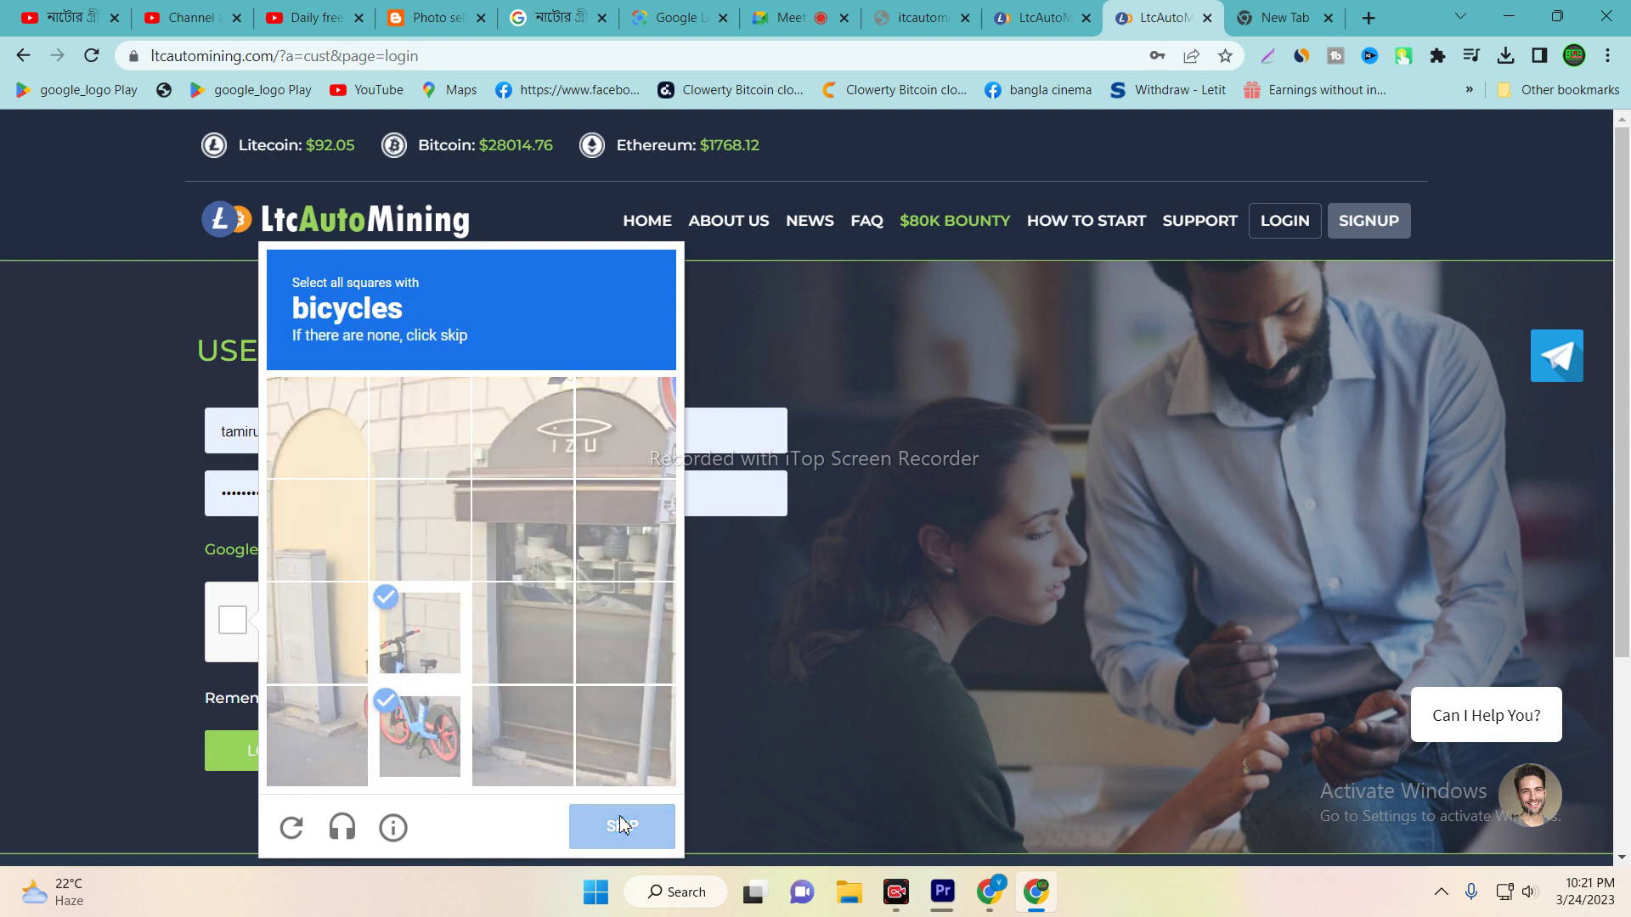
Complete the captcha's stairs challenge and log in to the account.
click(404, 539)
click(404, 575)
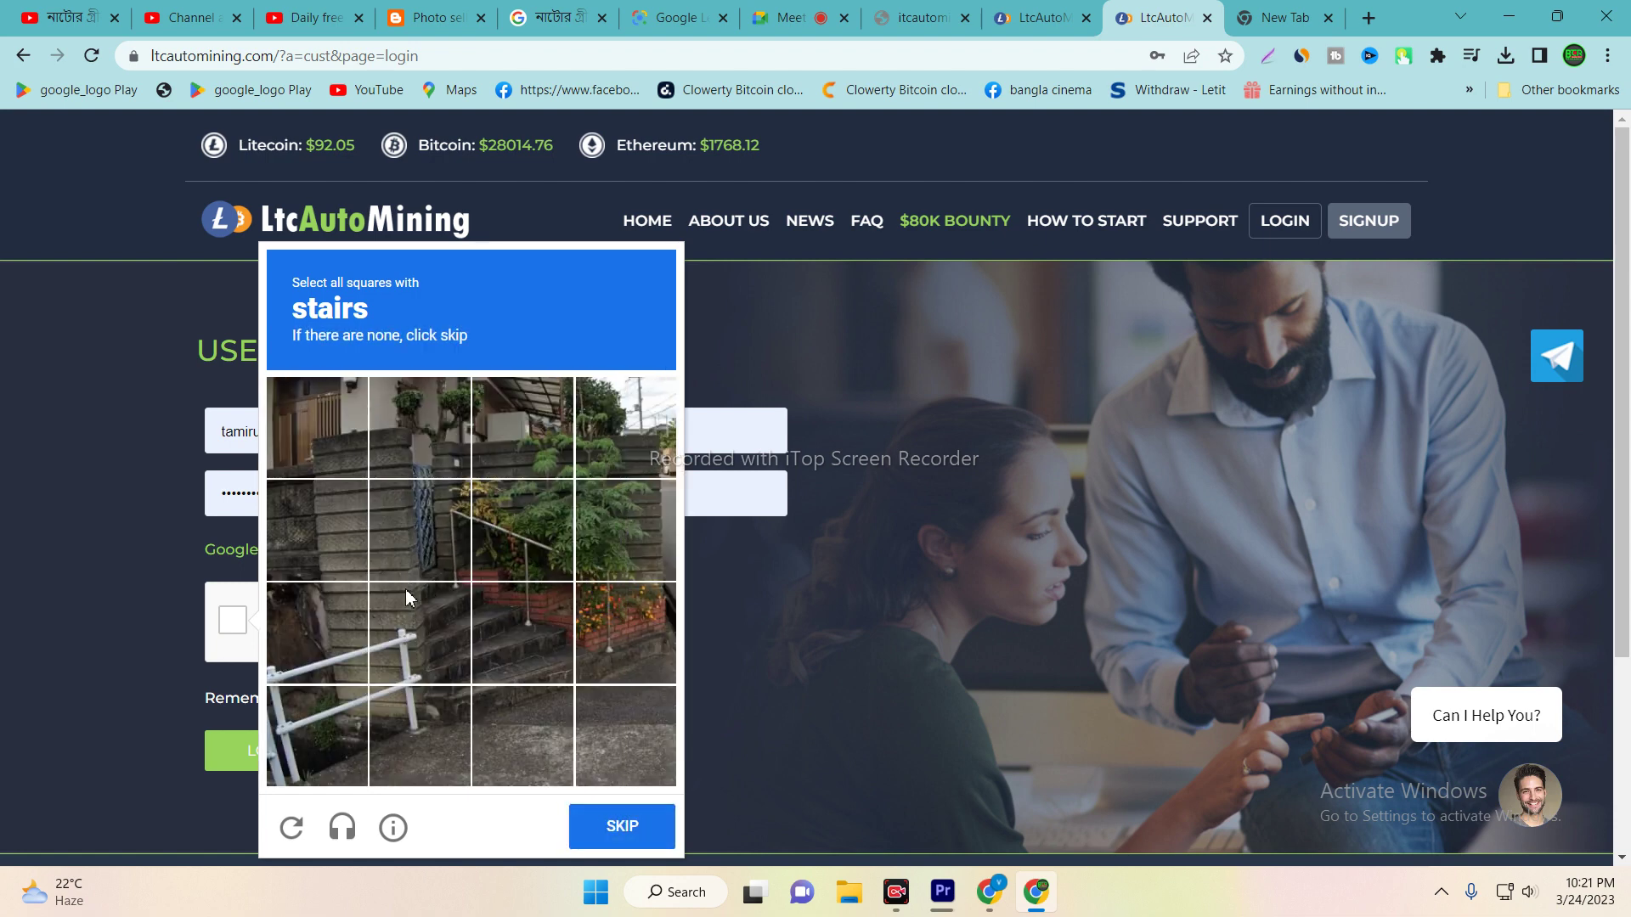
click(420, 635)
click(509, 629)
click(534, 555)
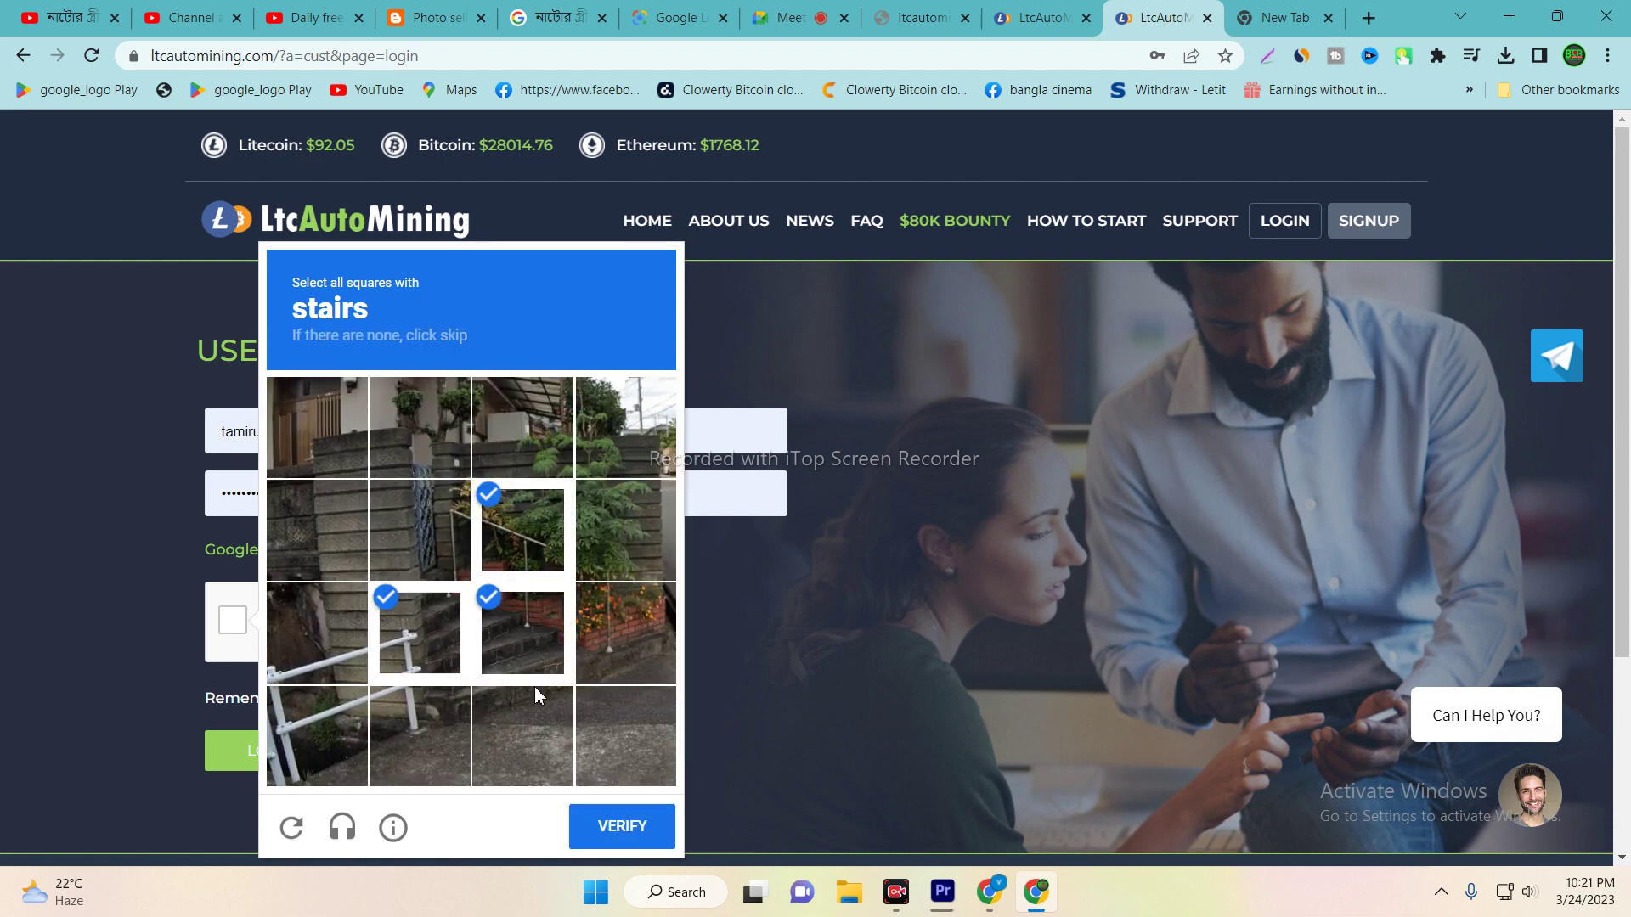
click(532, 709)
click(662, 818)
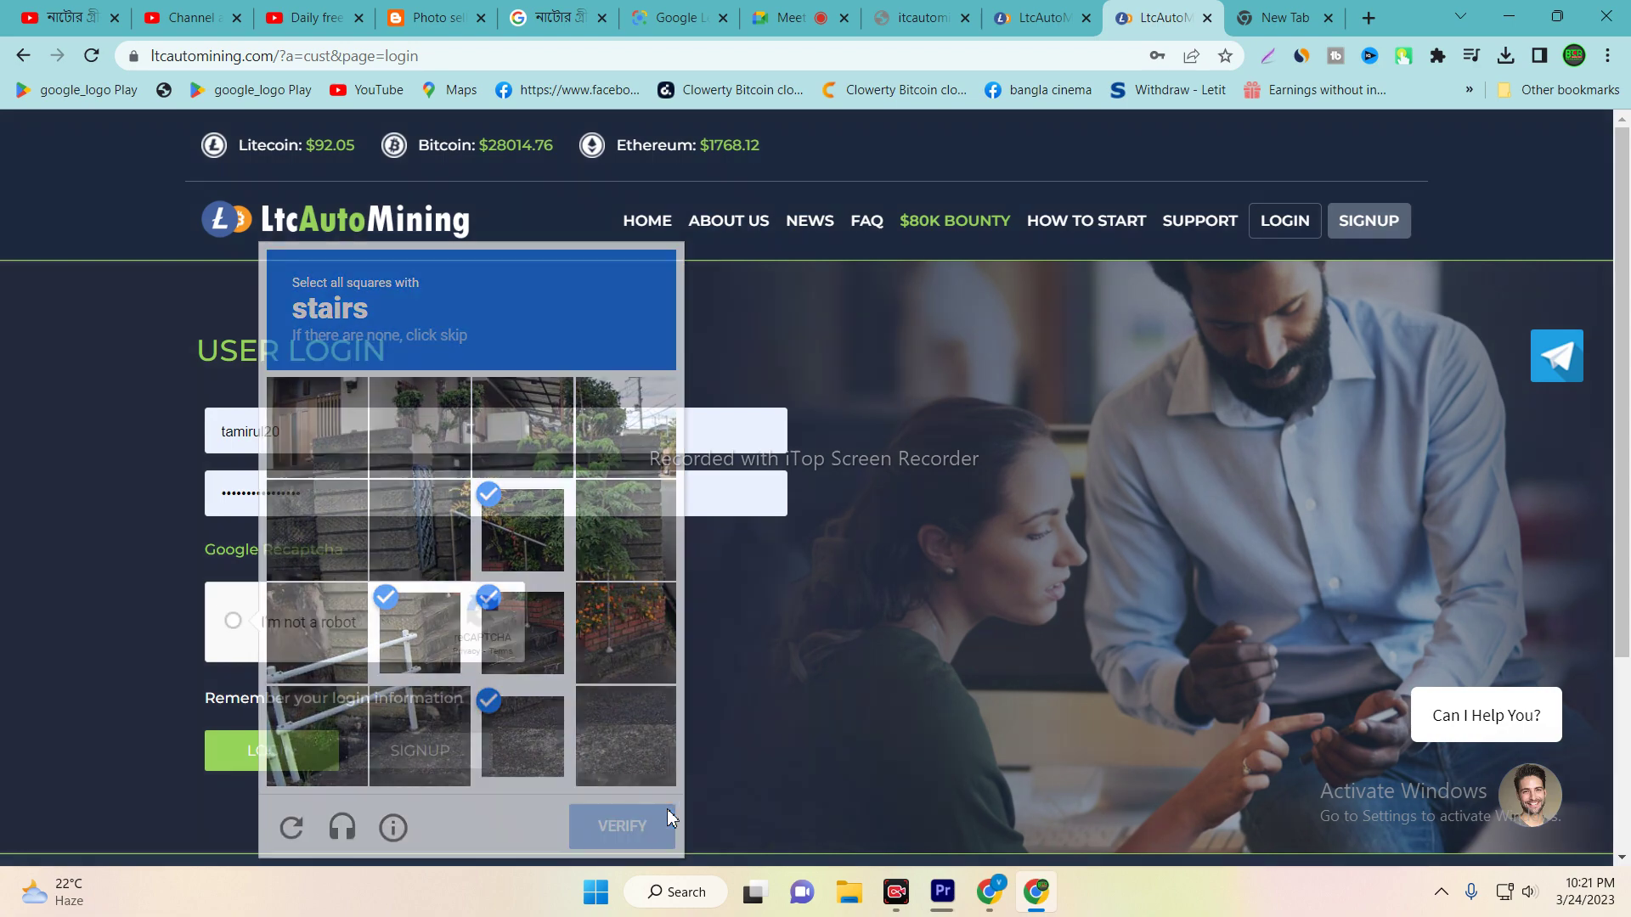
click(239, 753)
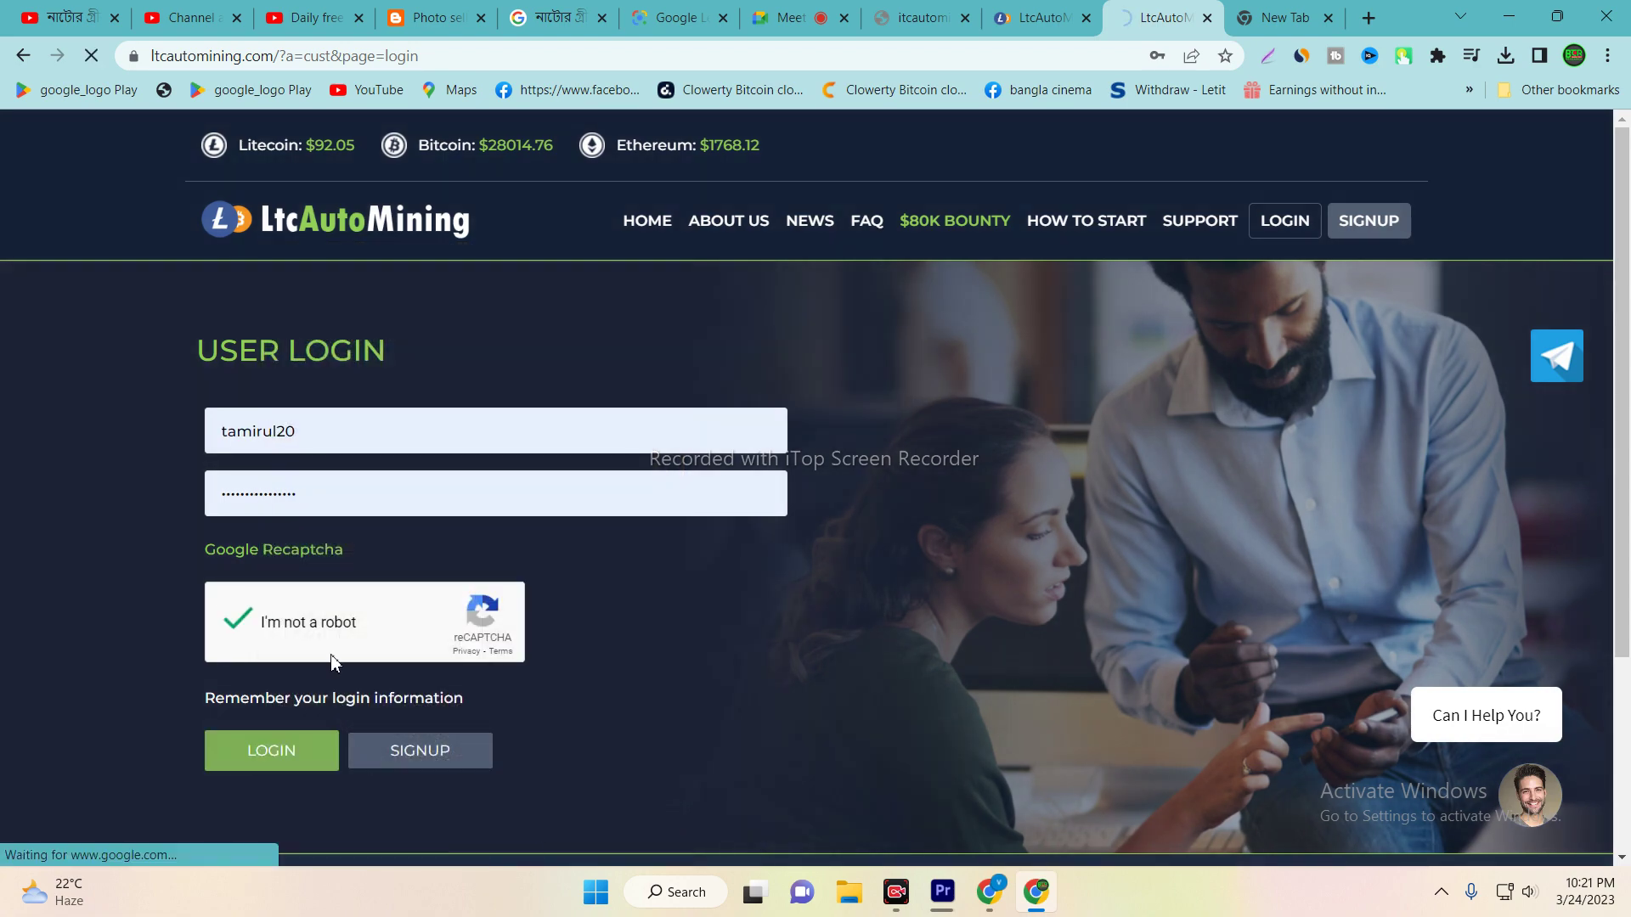
scroll(365, 627, down, 3)
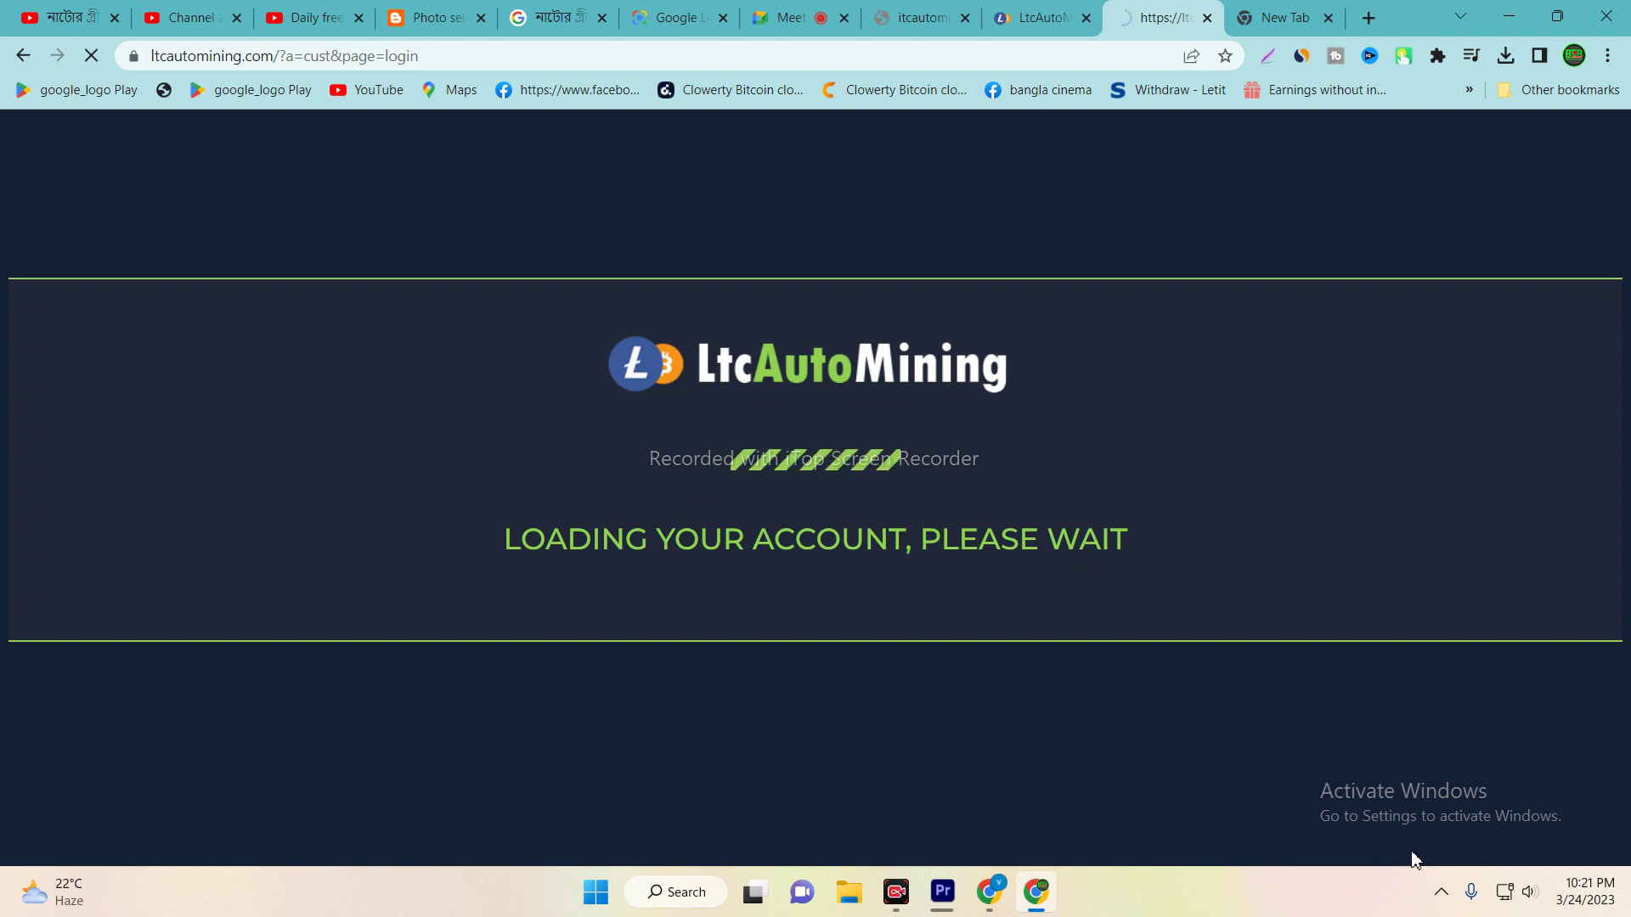
Go back to the open sign-up form and fill in the username from the saved suggestions.
key(ctrl+shift+Tab)
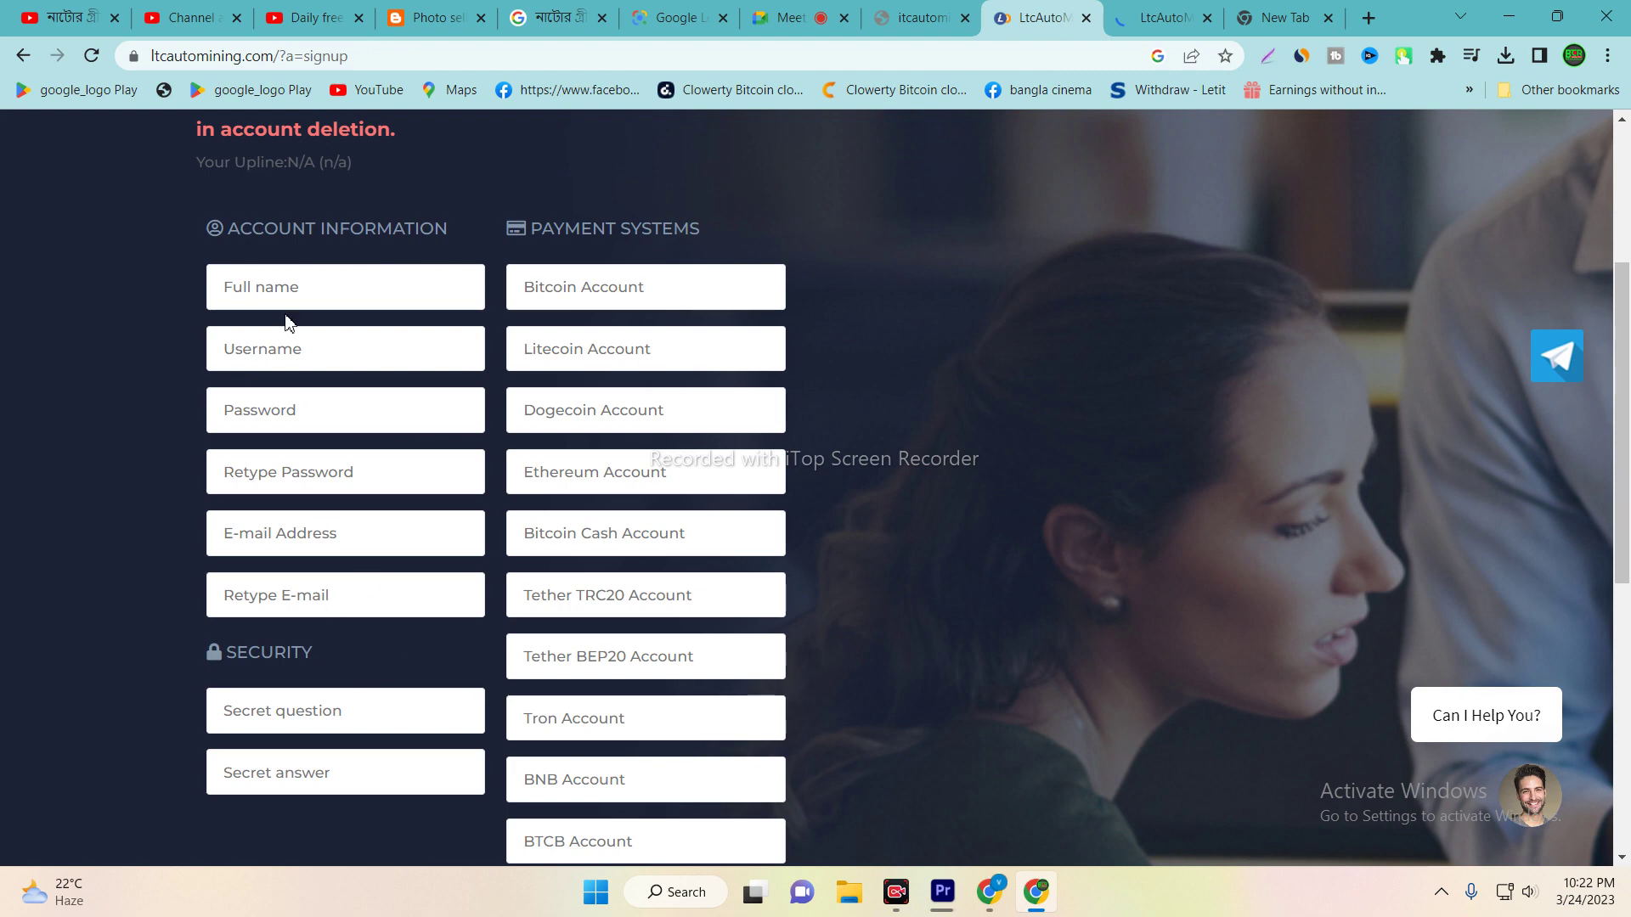
click(263, 360)
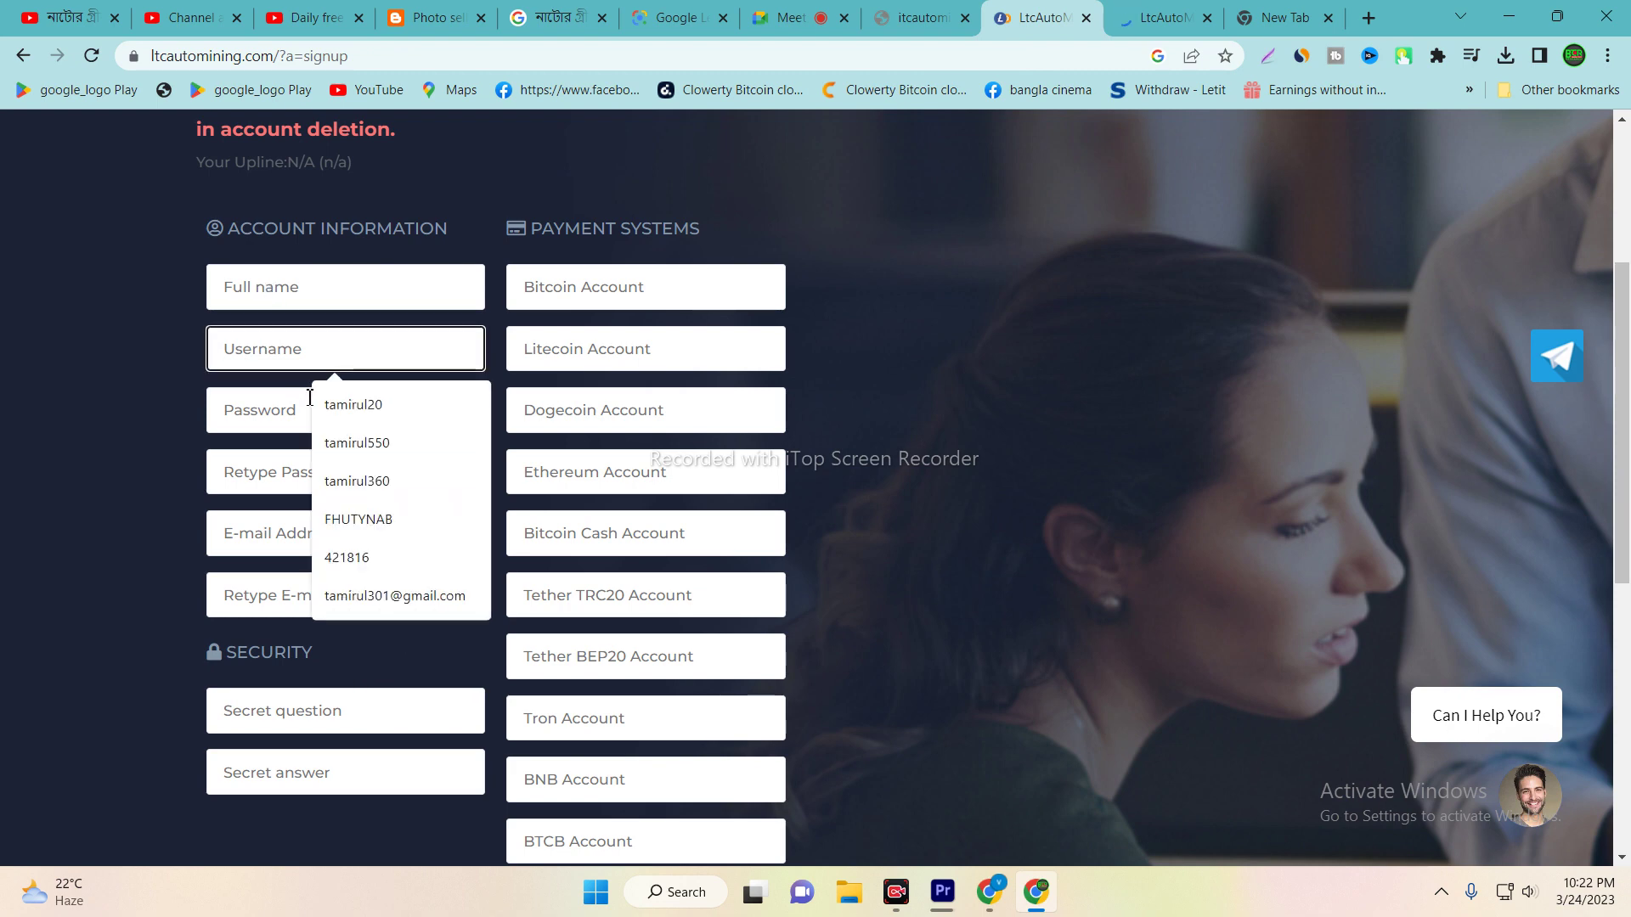
click(362, 419)
click(333, 364)
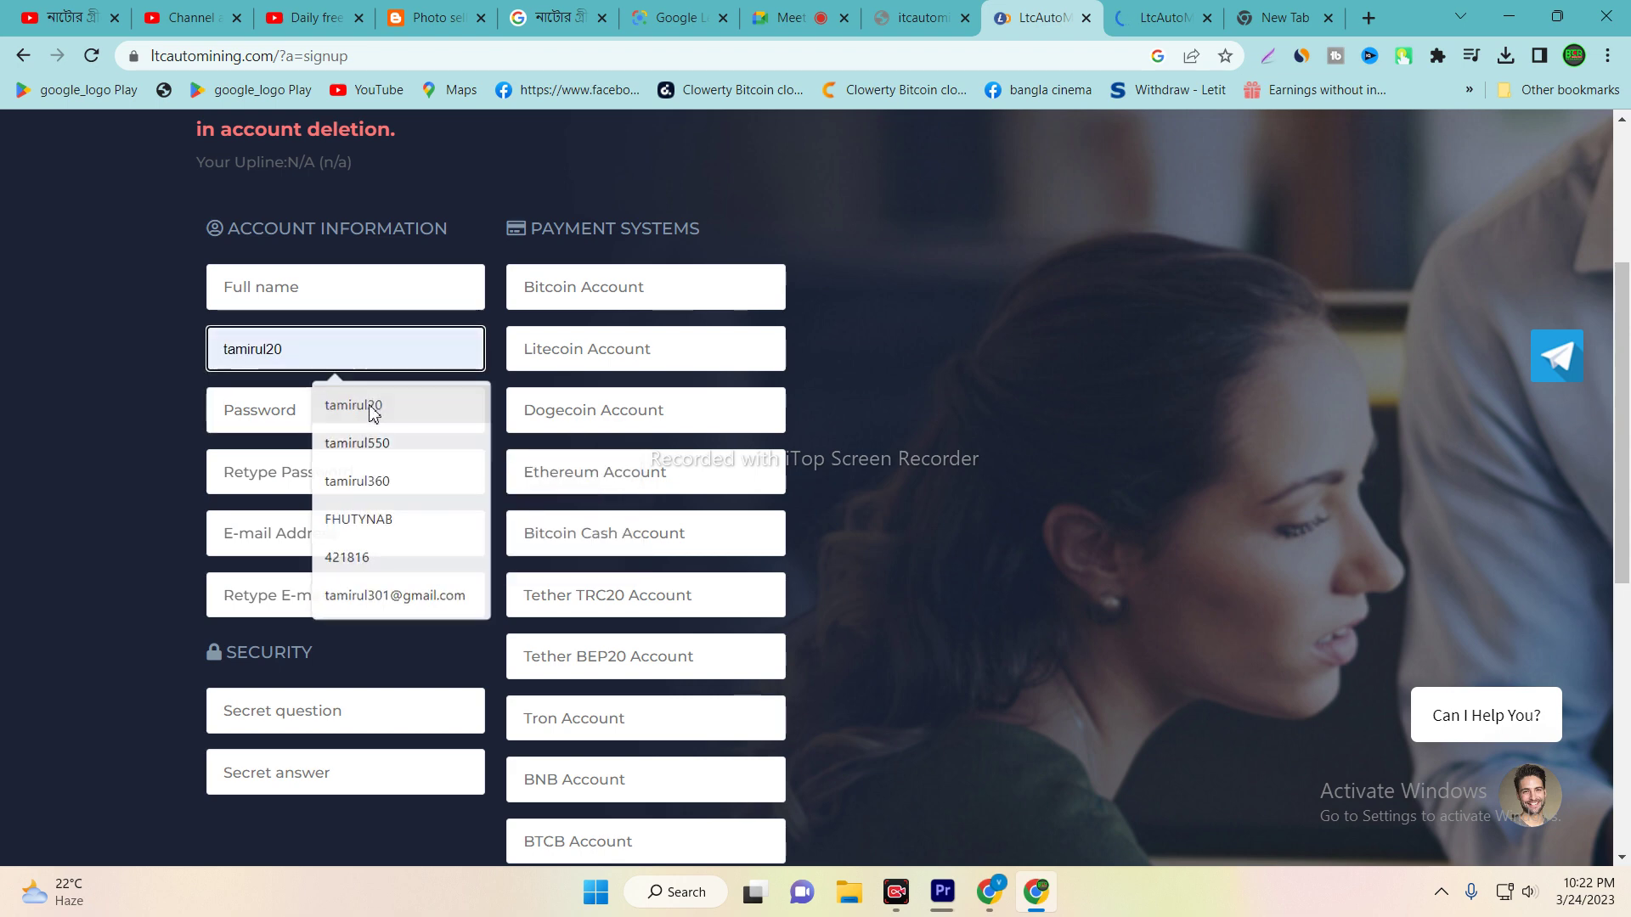
click(291, 393)
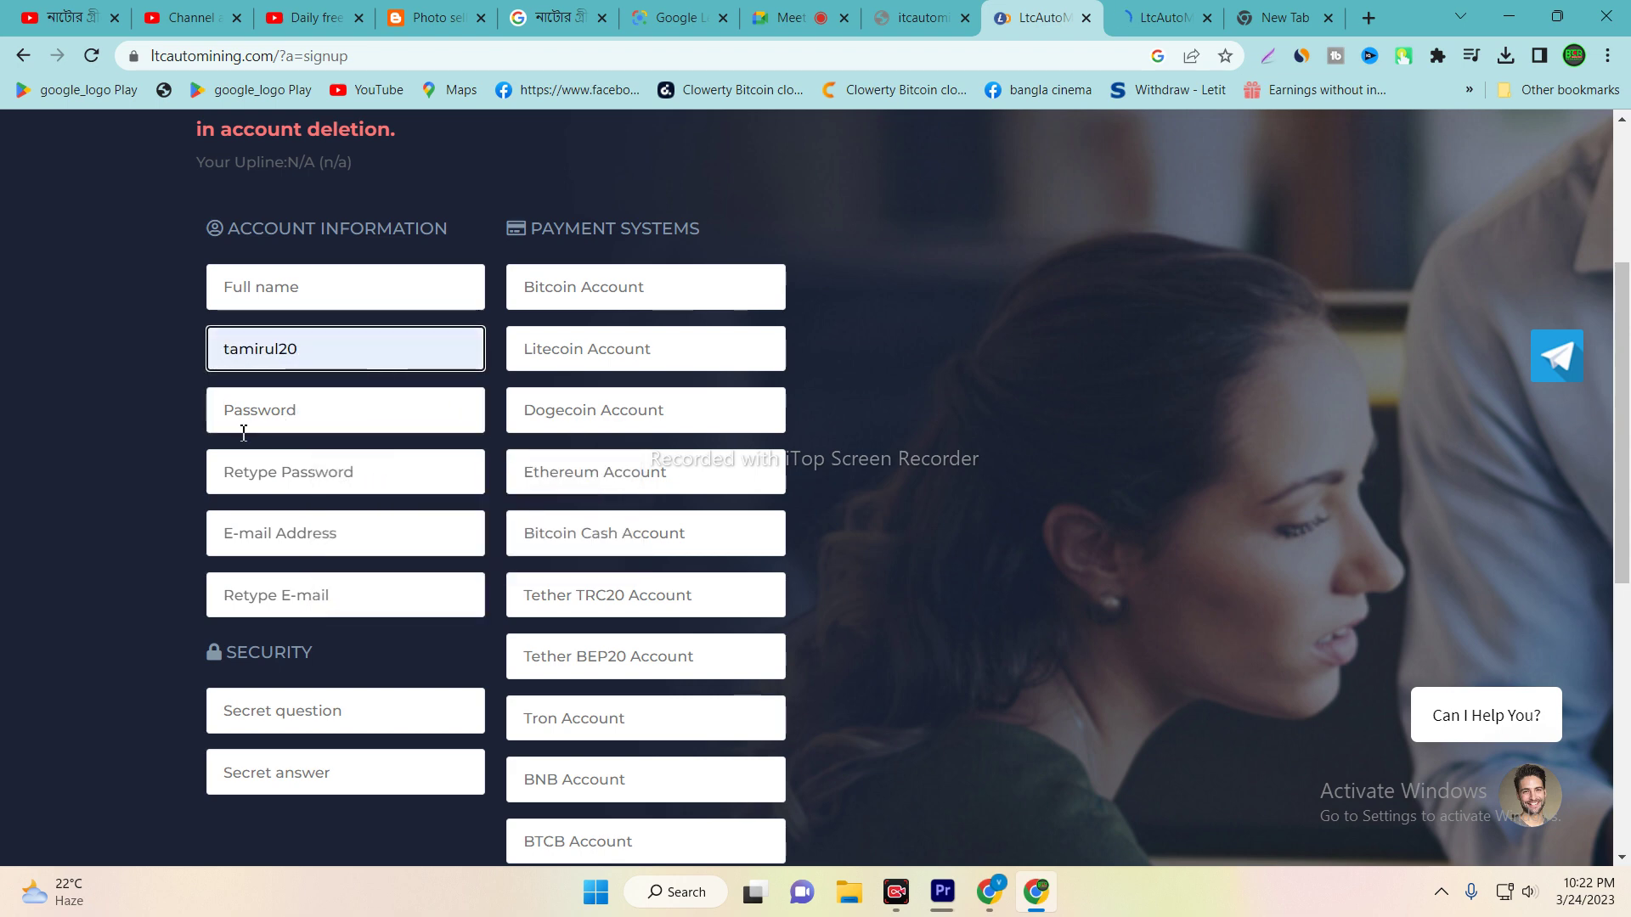
Fill the sign-up form's password and retype-password fields with the browser's suggested strong password, leaving both e-mail fields empty.
click(348, 422)
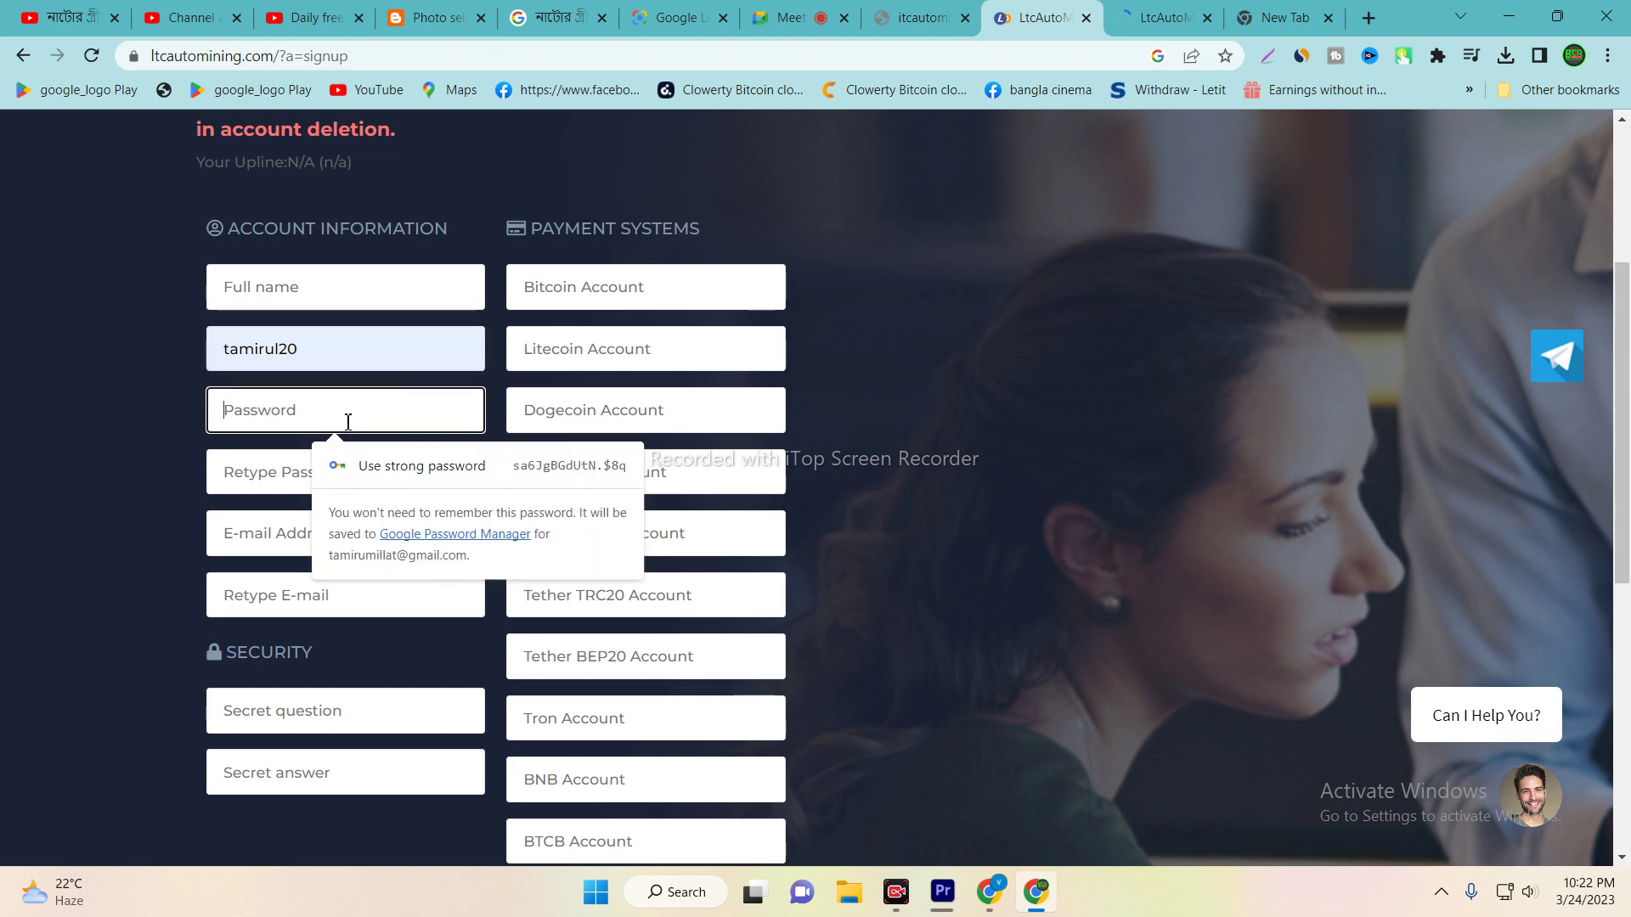
click(468, 467)
click(350, 527)
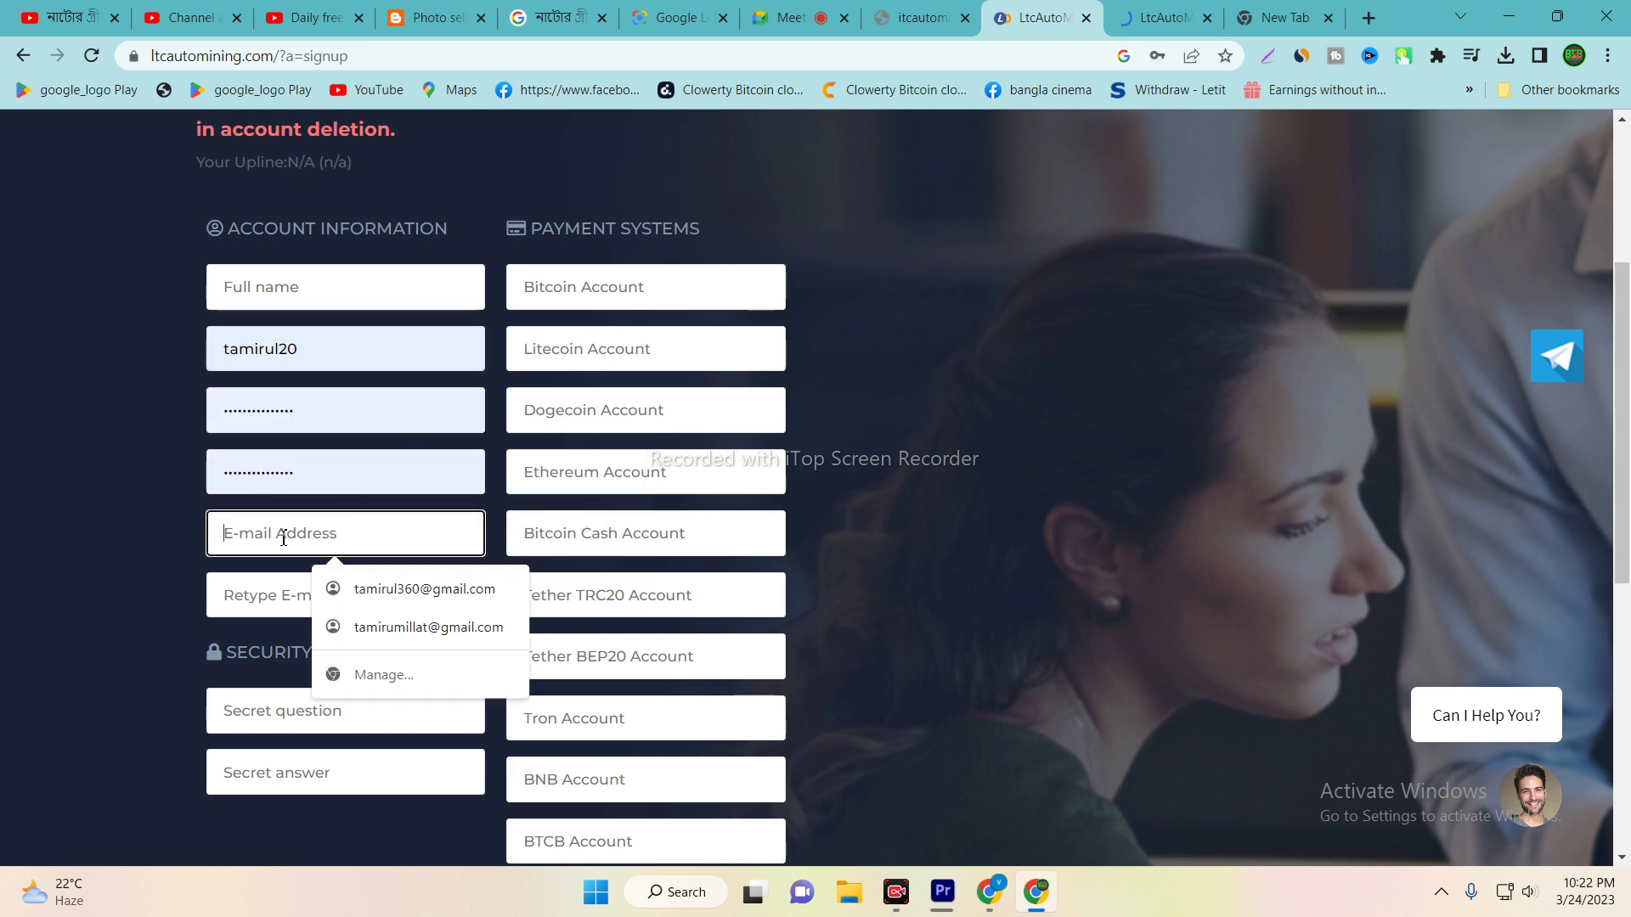
click(1320, 547)
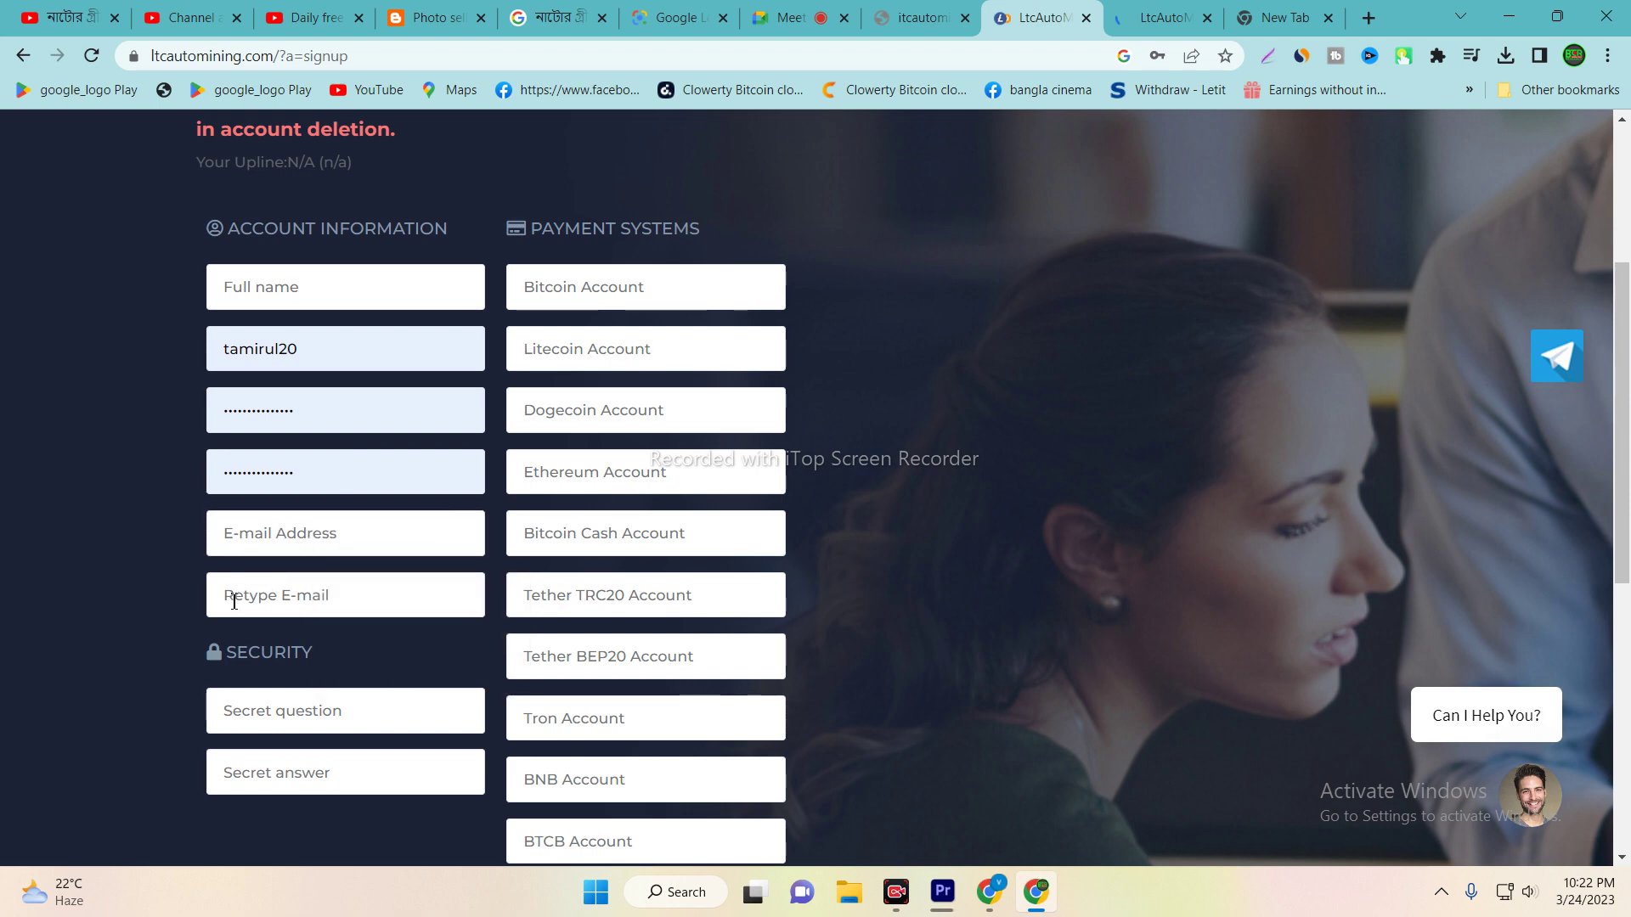
click(314, 599)
click(941, 588)
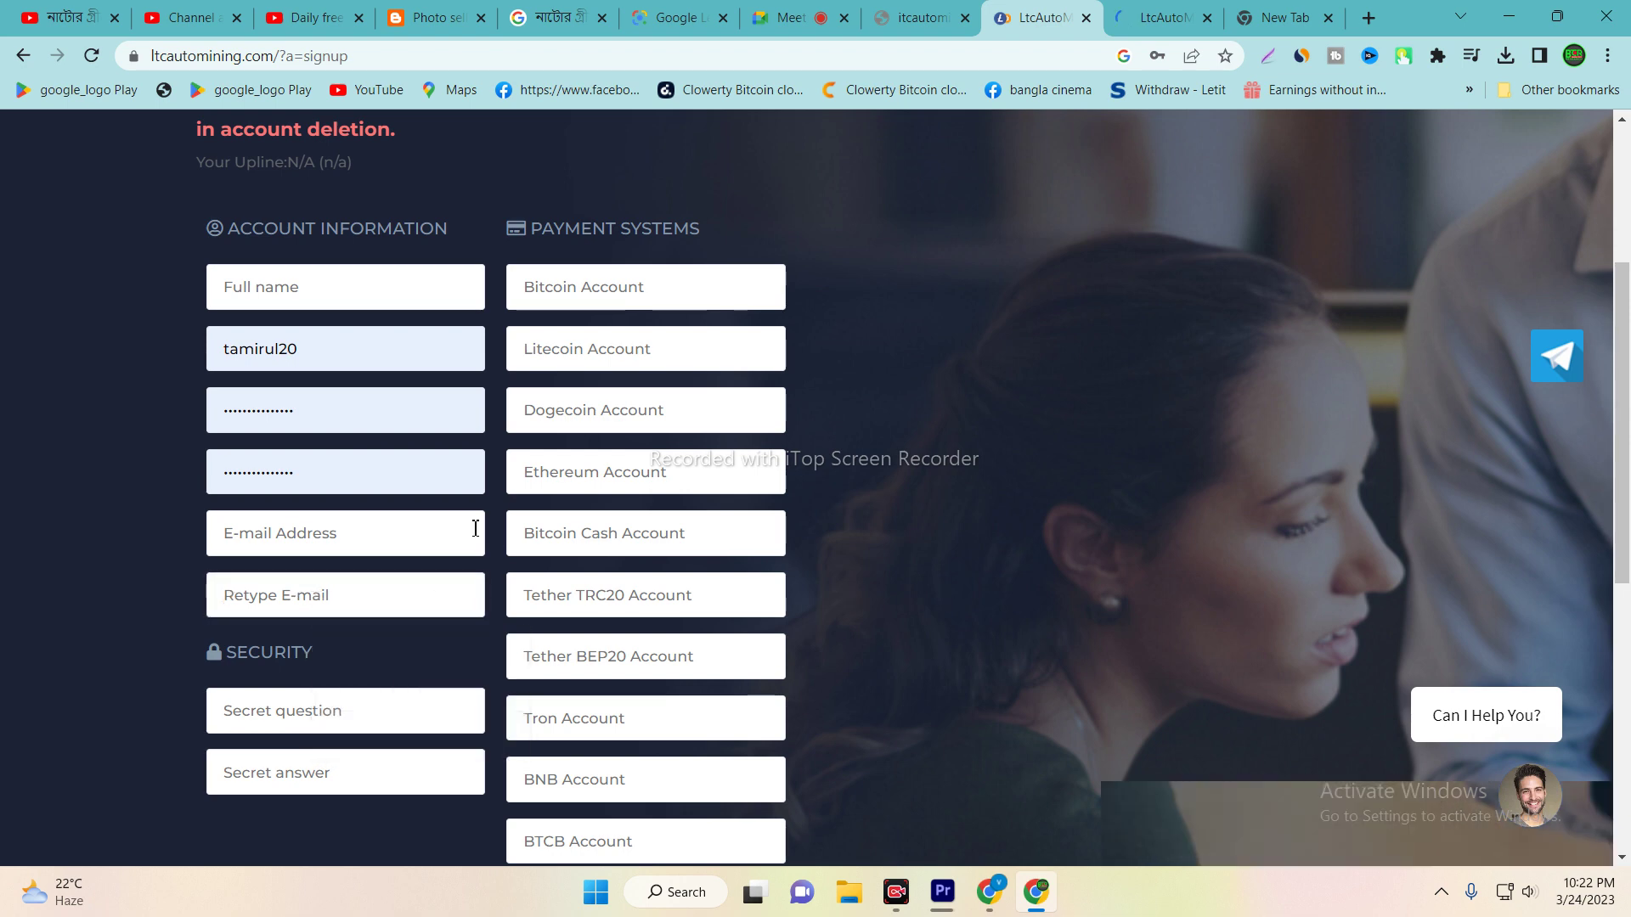
Accept the terms and conditions below the payment accounts on the sign-up form and try to submit the registration.
scroll(338, 446, down, 2)
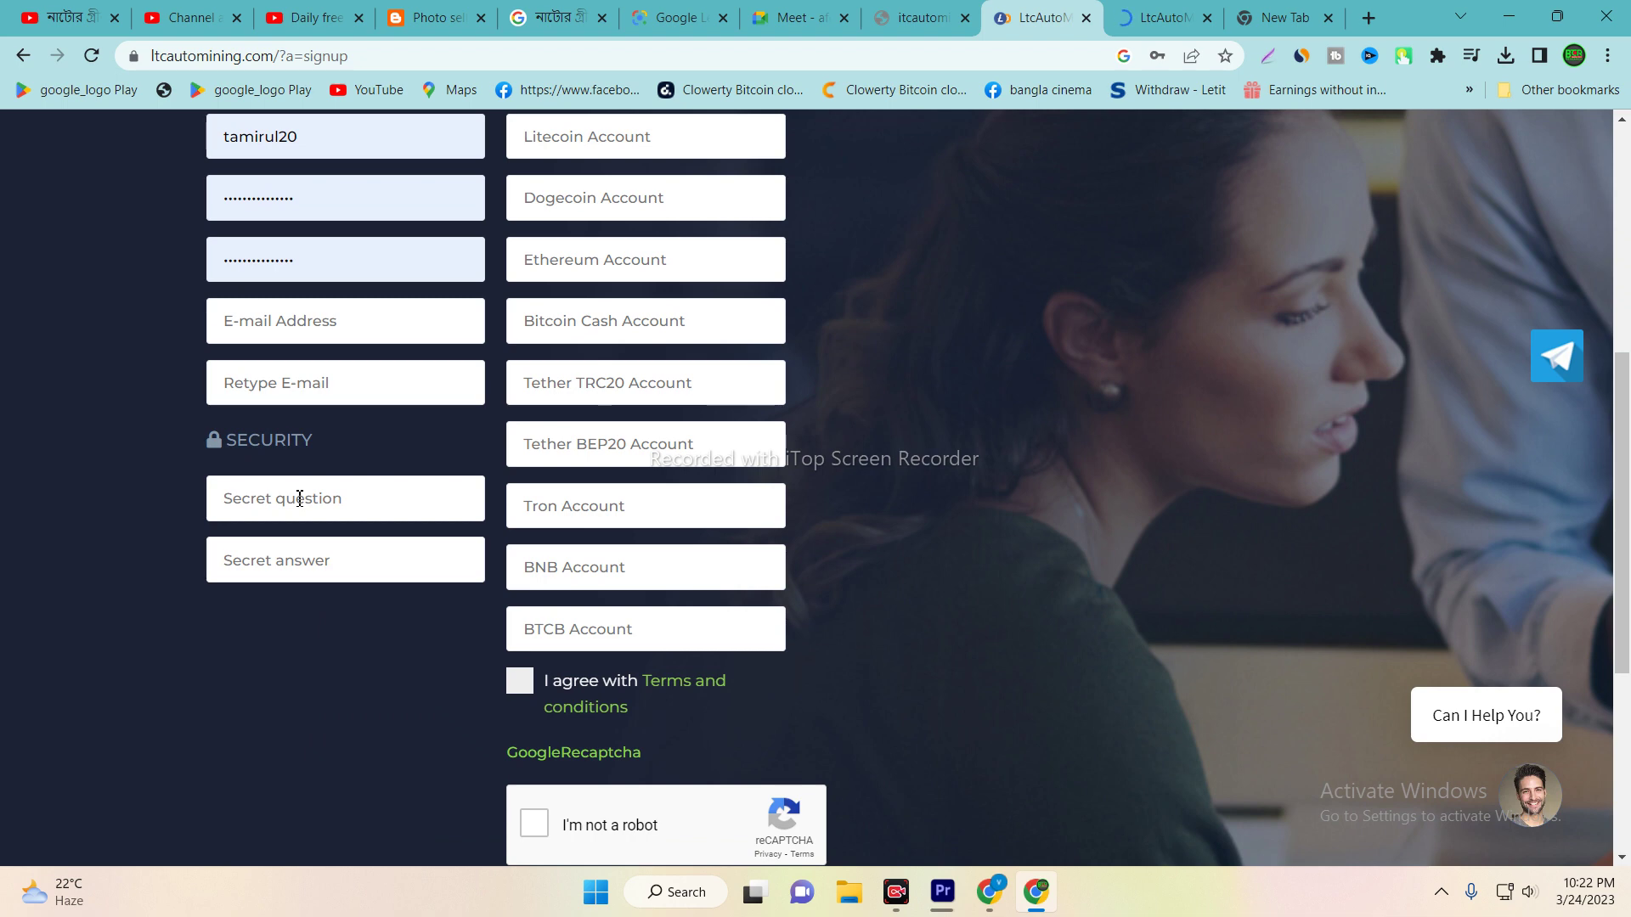
scroll(579, 400, up, 1)
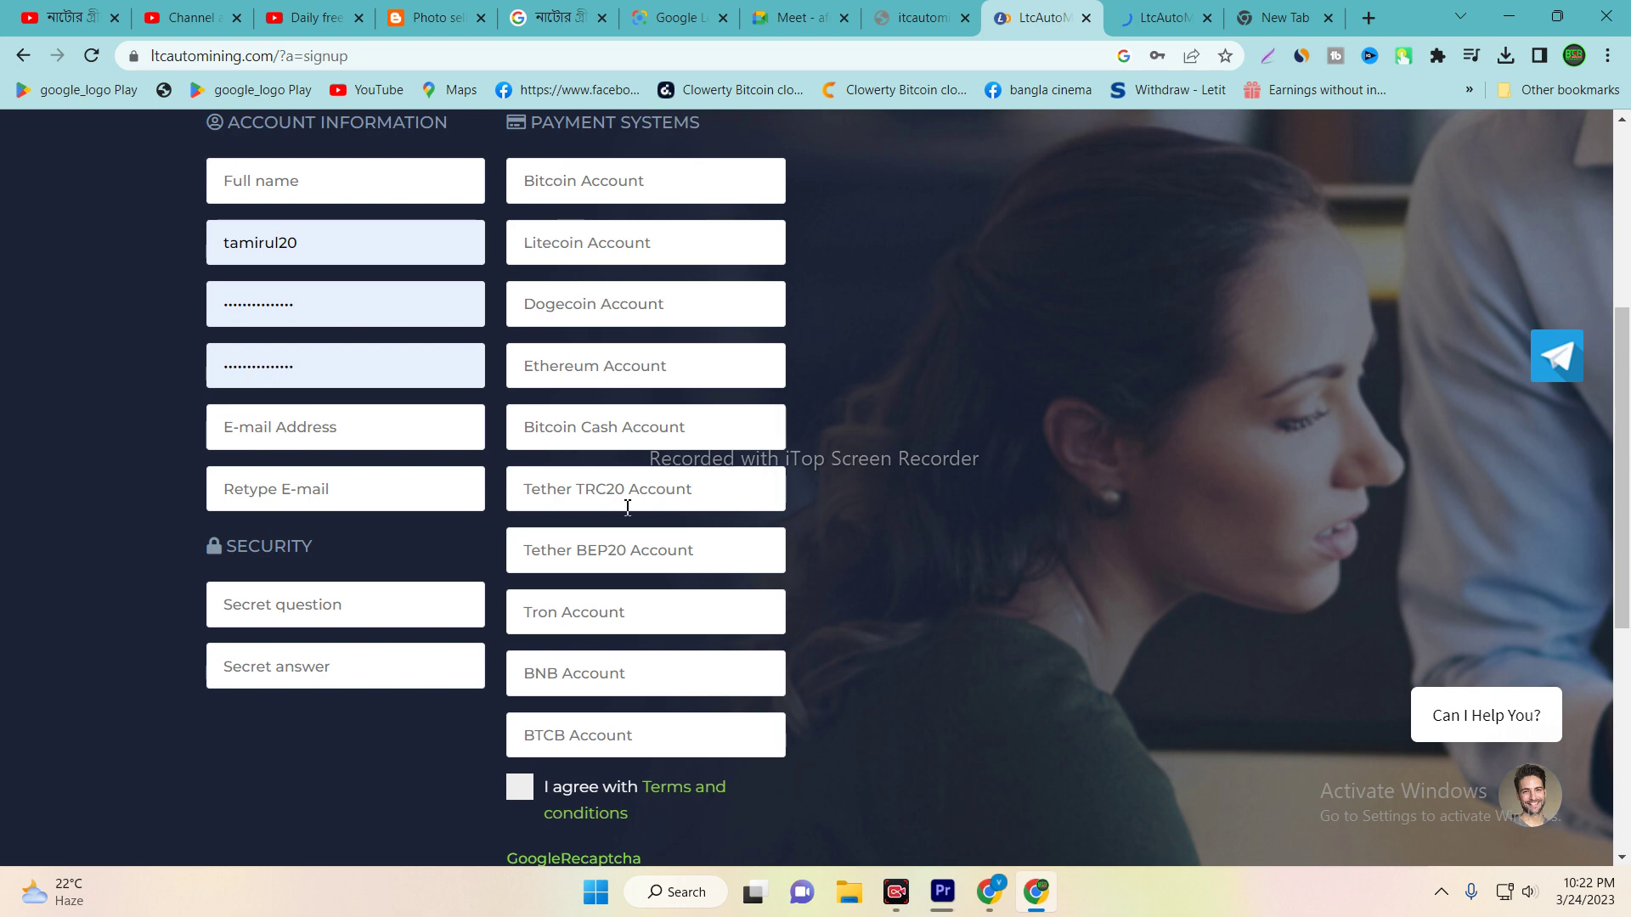
scroll(607, 546, up, 1)
scroll(617, 496, down, 3)
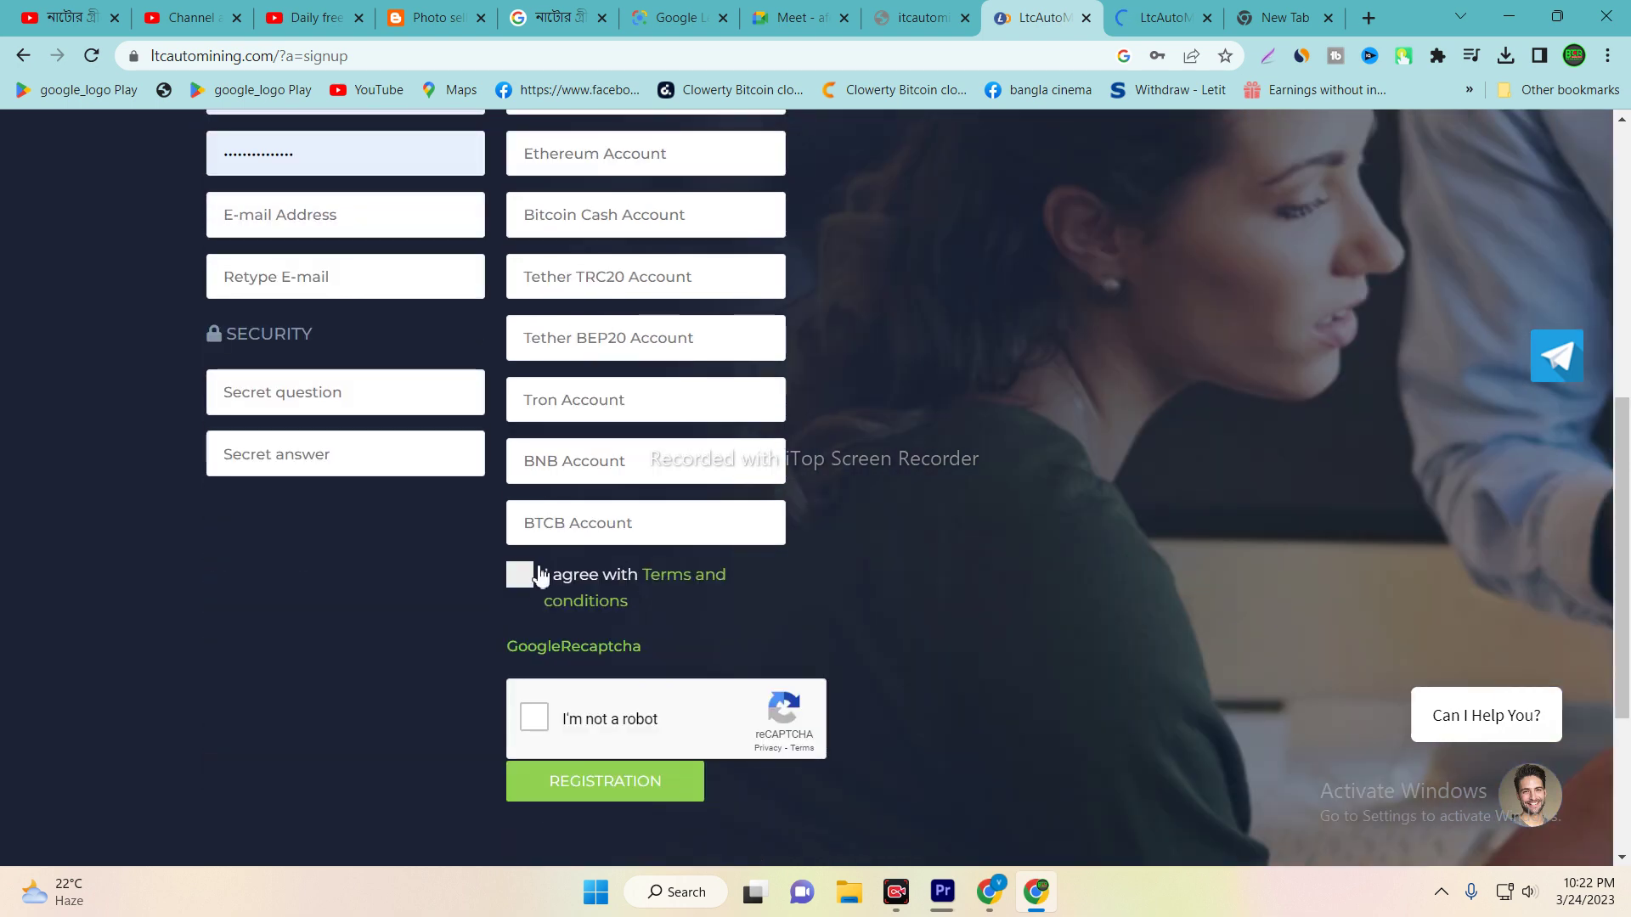
click(526, 586)
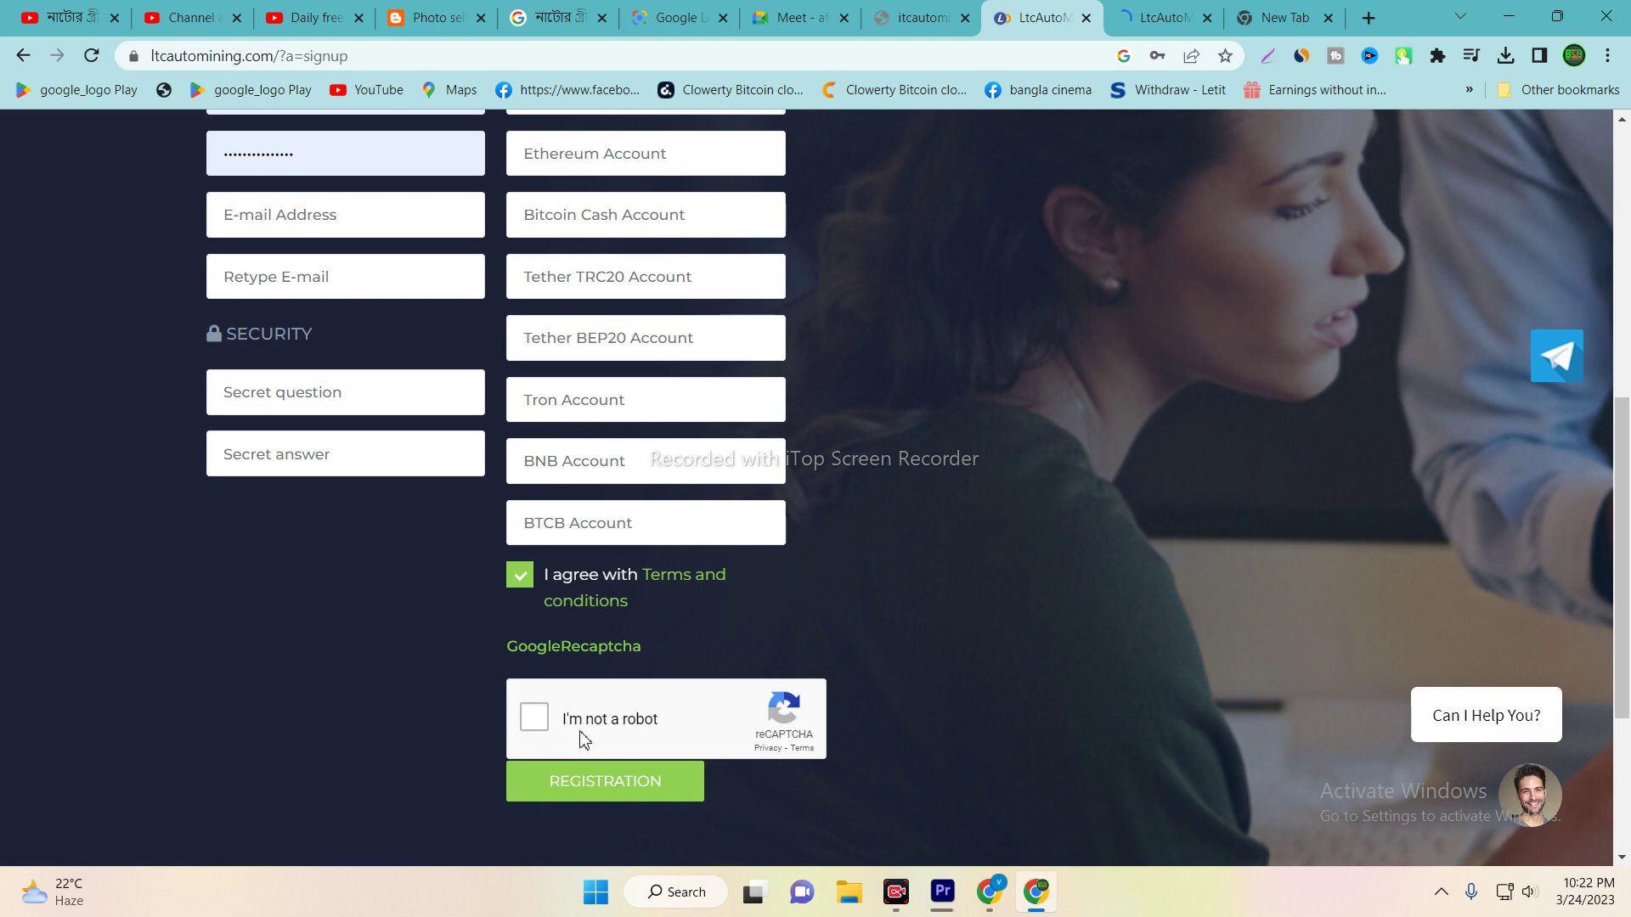
click(598, 794)
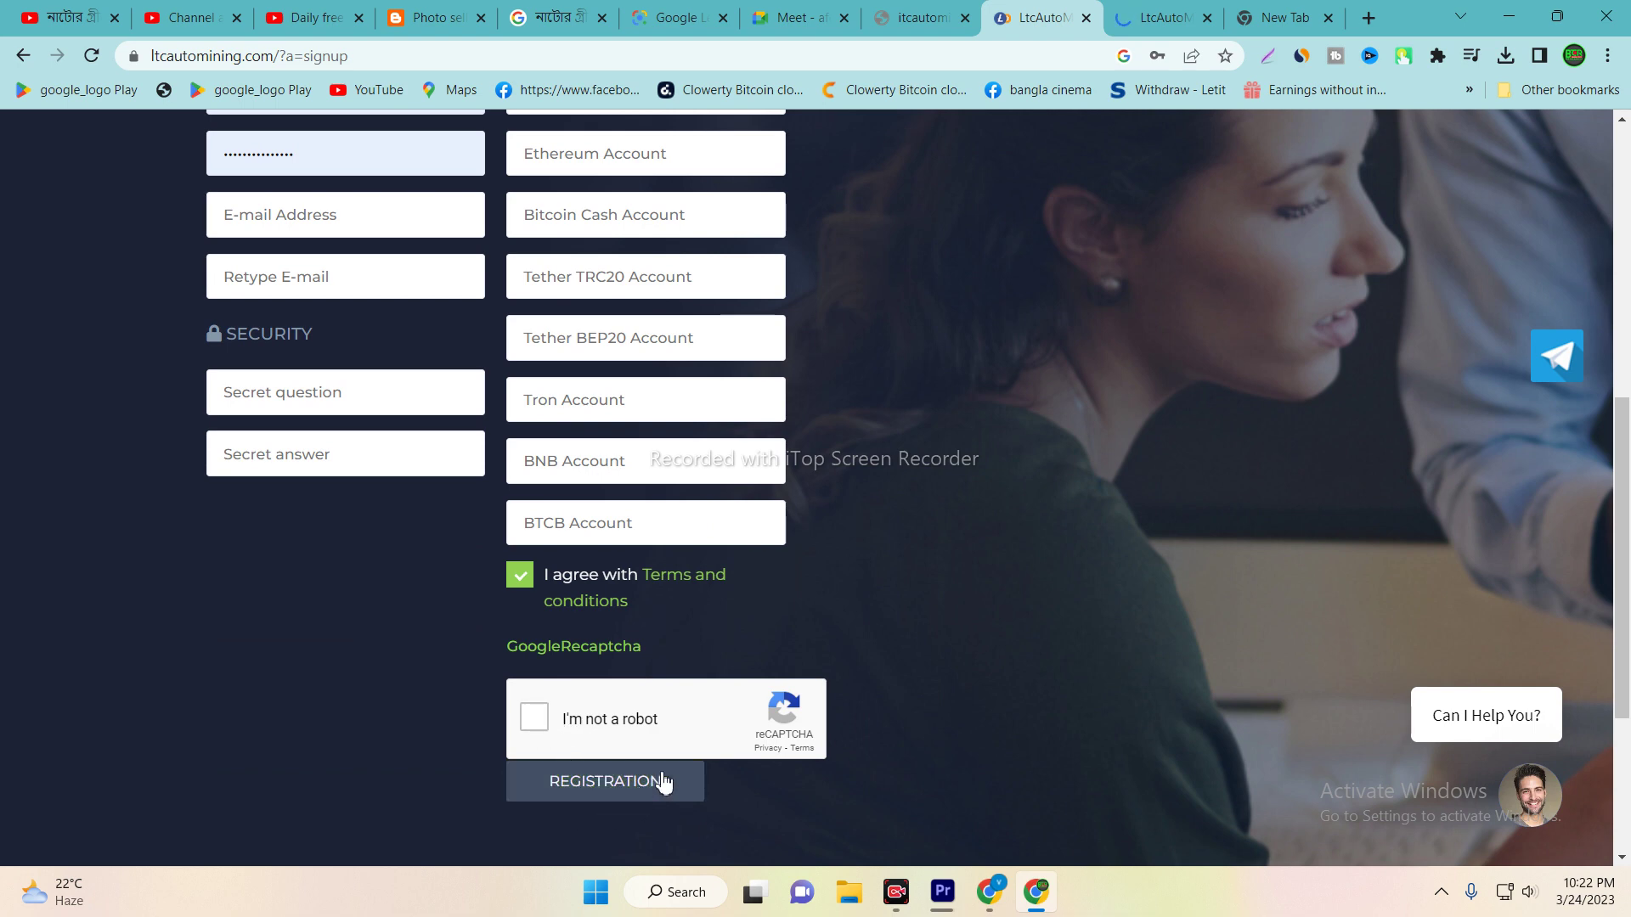
Switch to the logged-in account and look over the dashboard's balance cards, referral link and account sections.
click(1192, 12)
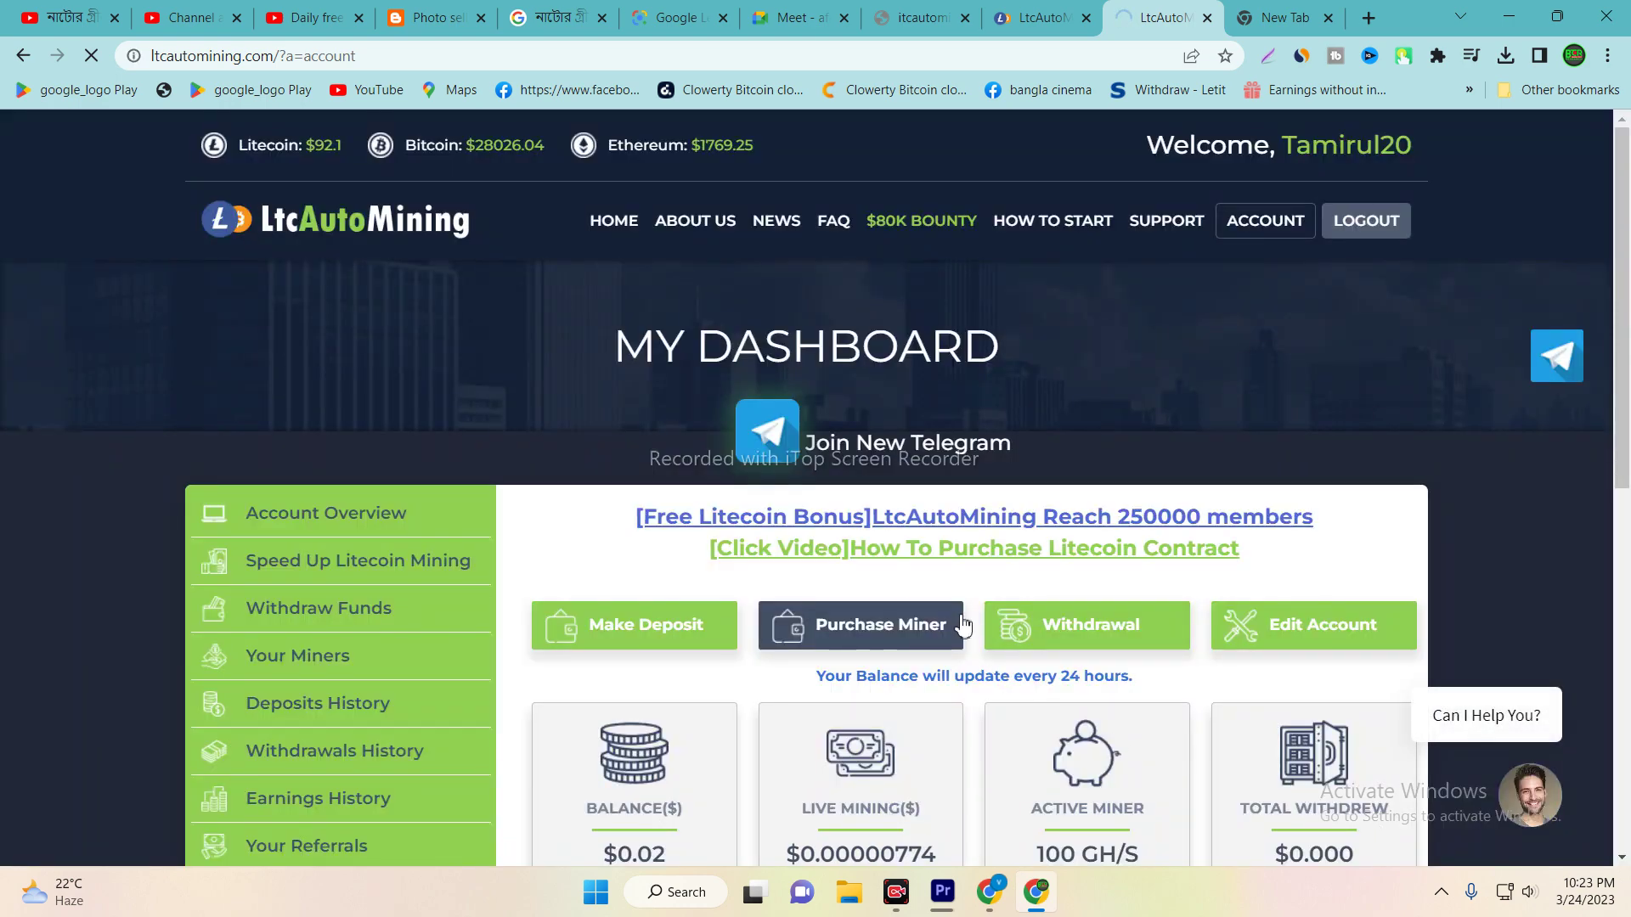
scroll(952, 603, down, 3)
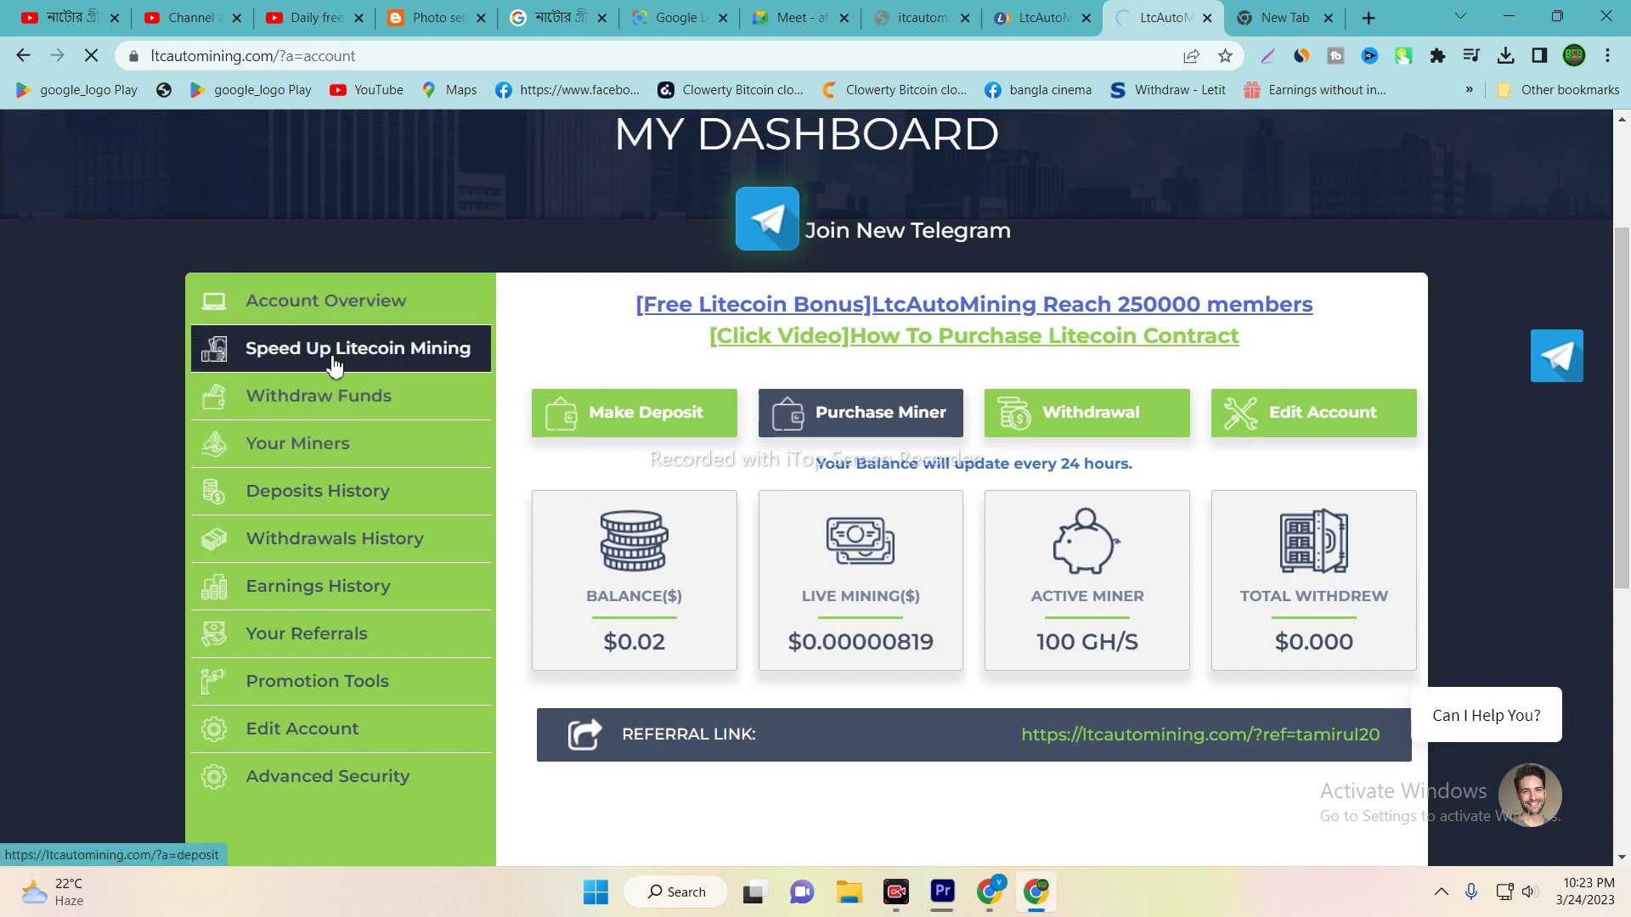
scroll(340, 369, down, 5)
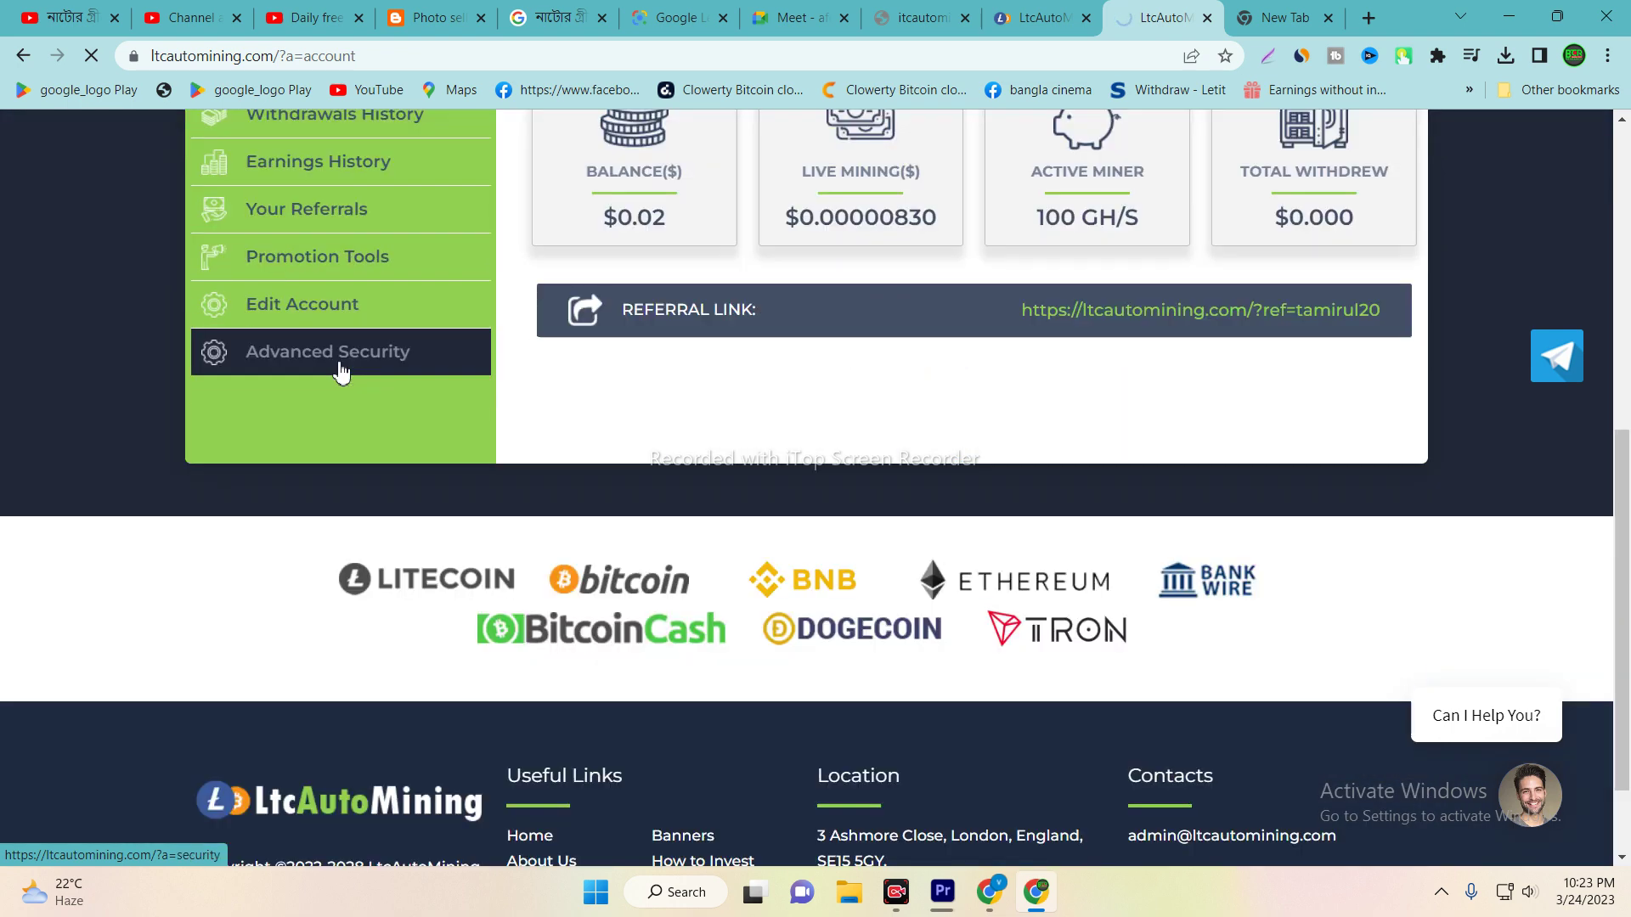
scroll(340, 370, up, 5)
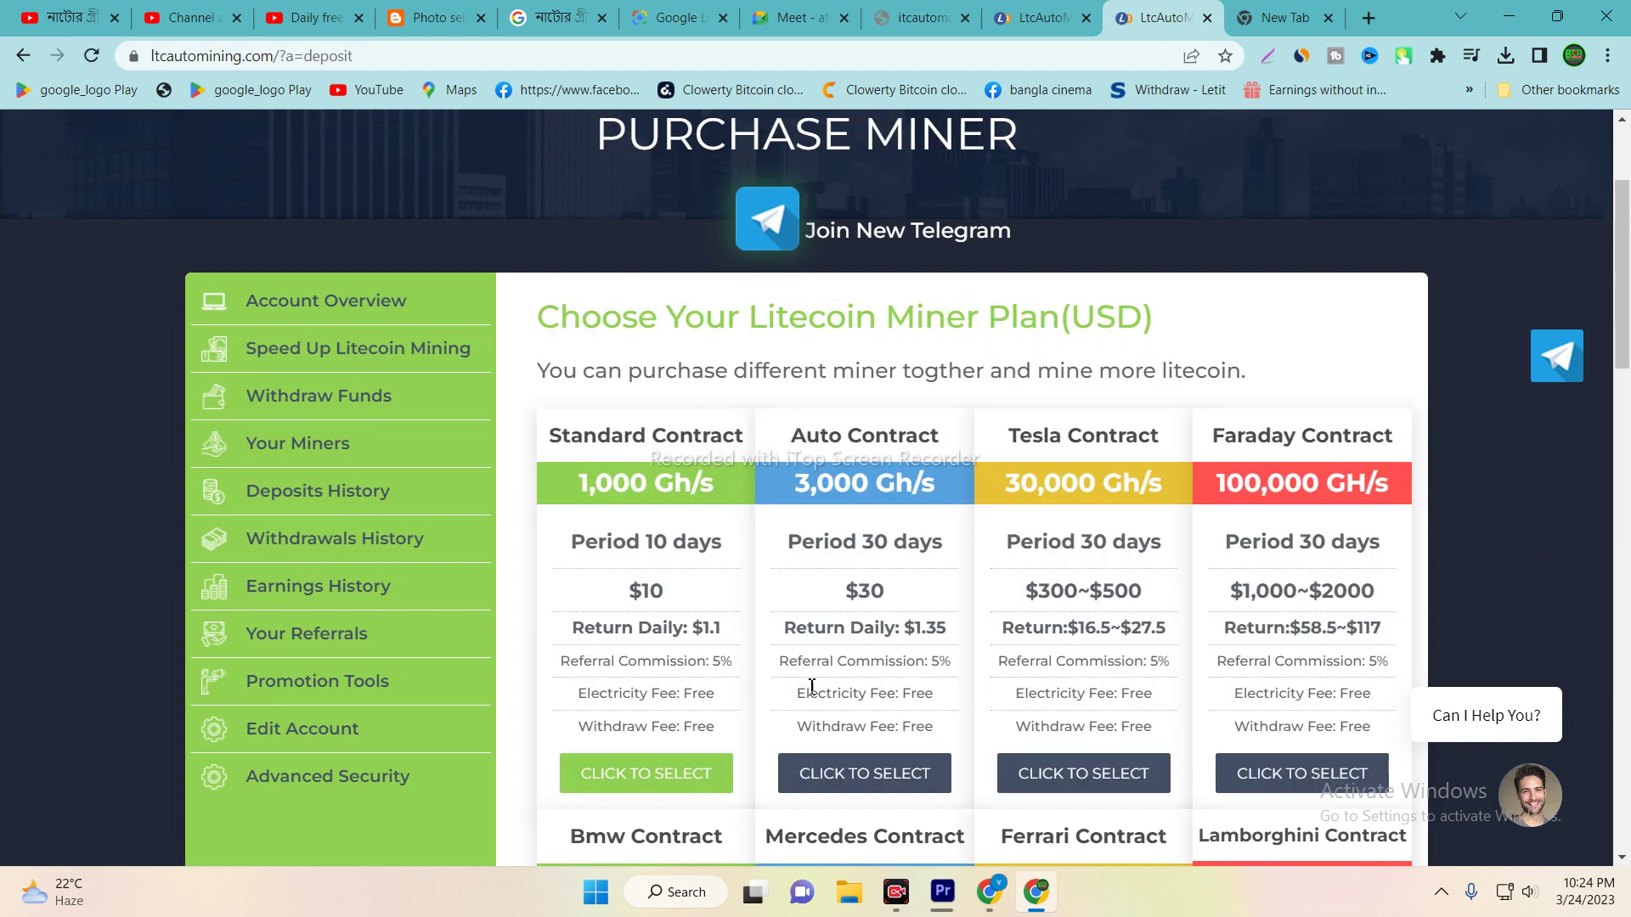
Compare the Litecoin miner plans and deposit options for purchasing a miner, highlighting the Standard Contract's price.
scroll(846, 668, down, 10)
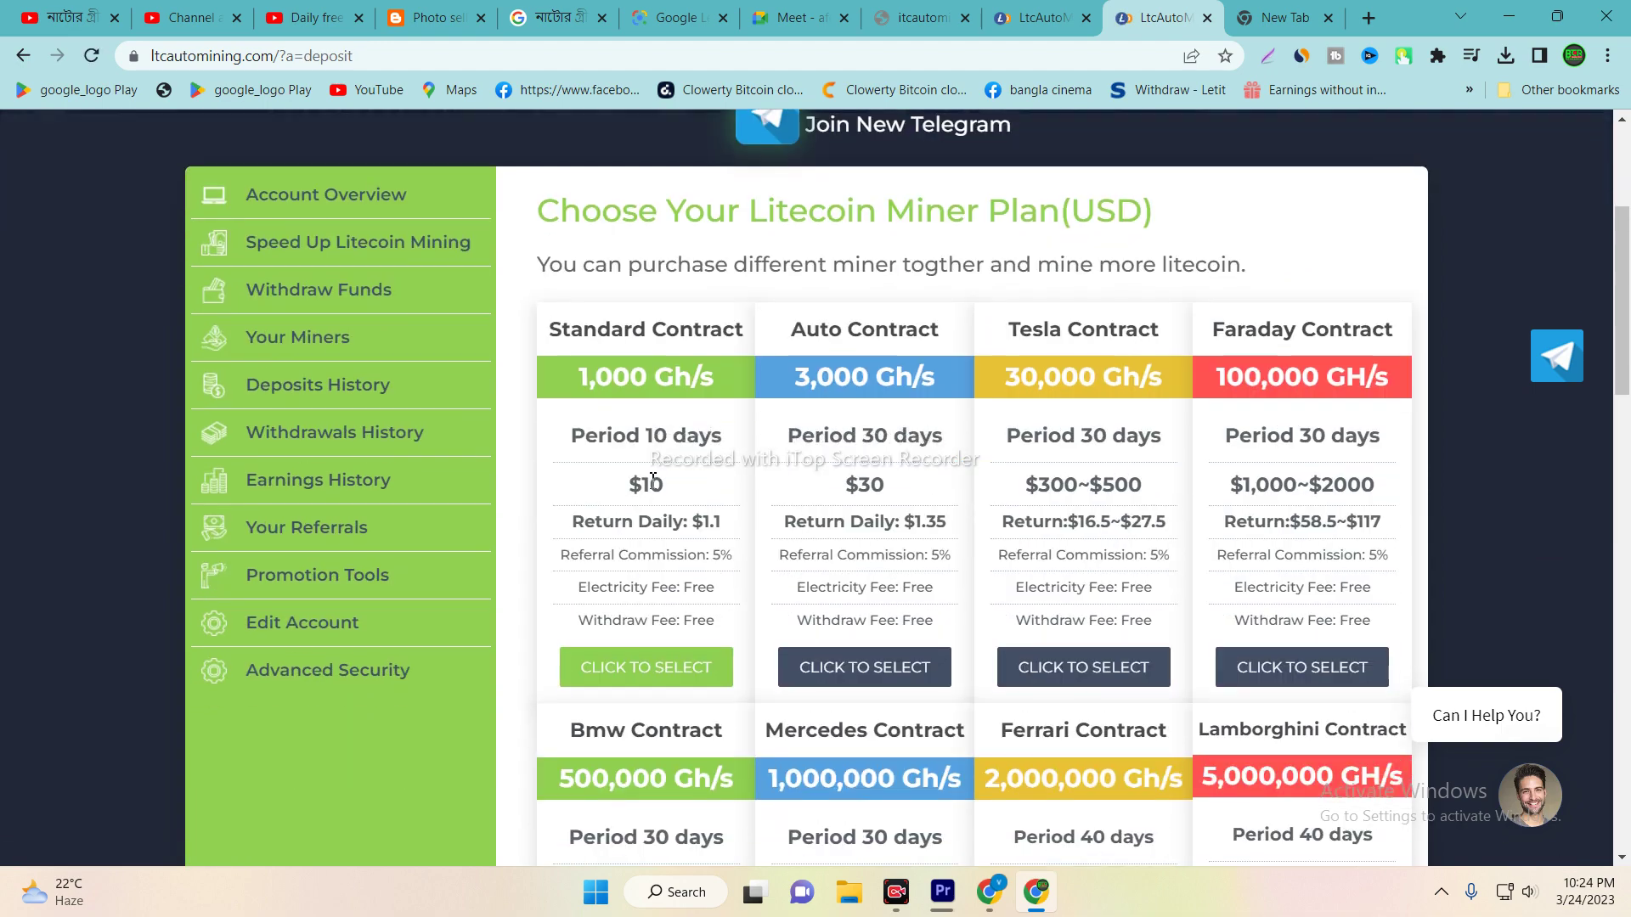
scroll(662, 475, up, 8)
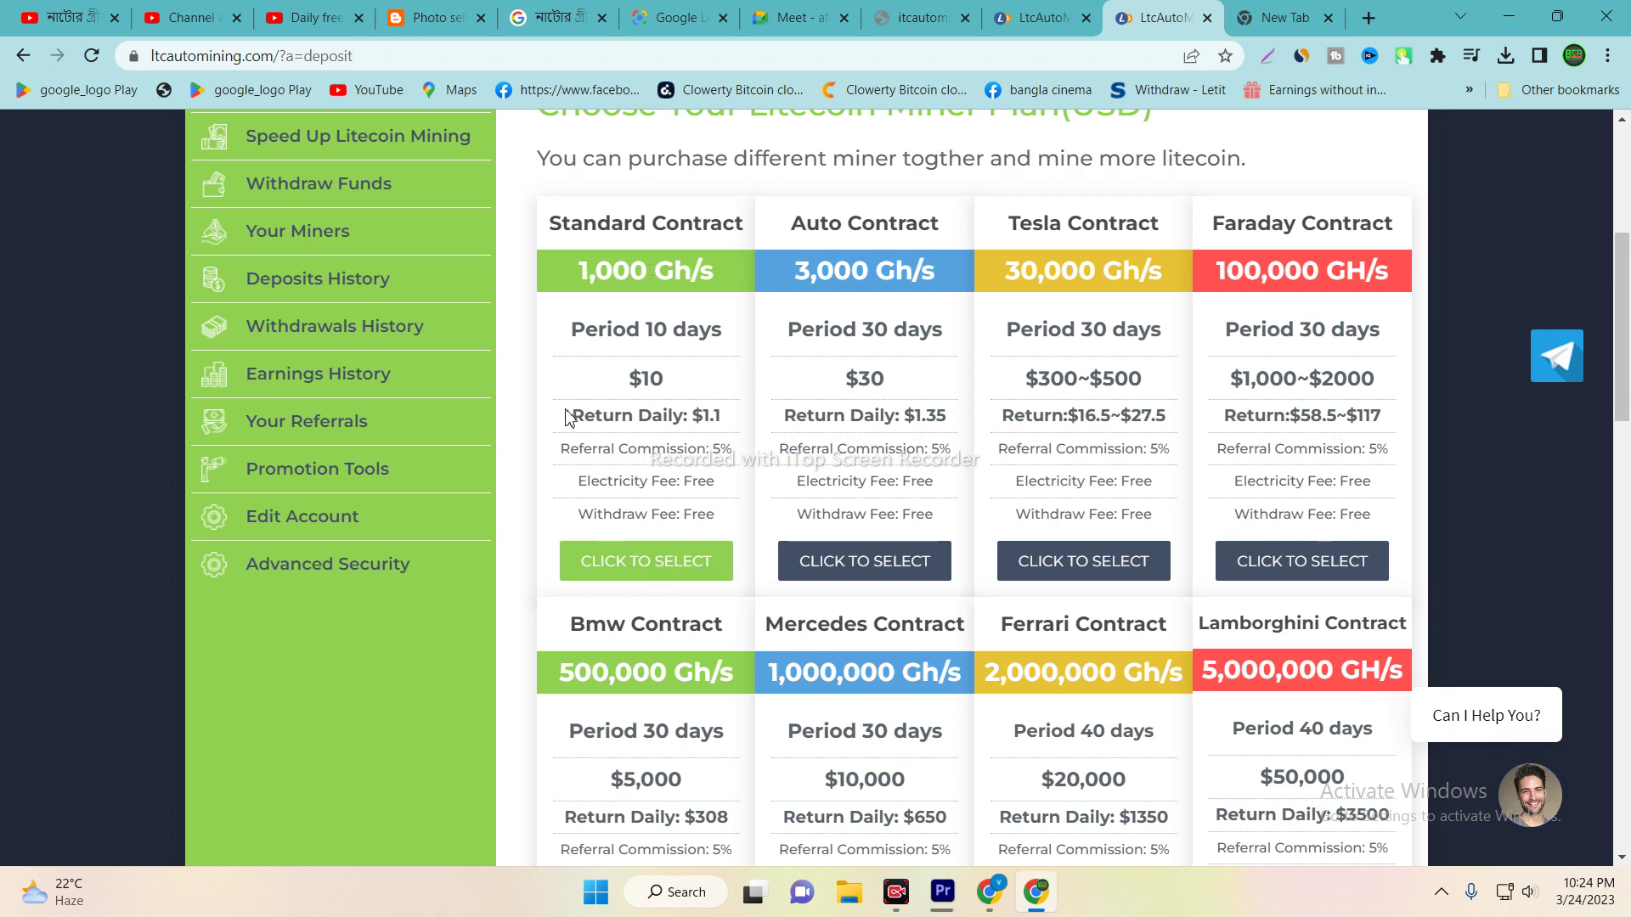
drag(597, 396, 677, 386)
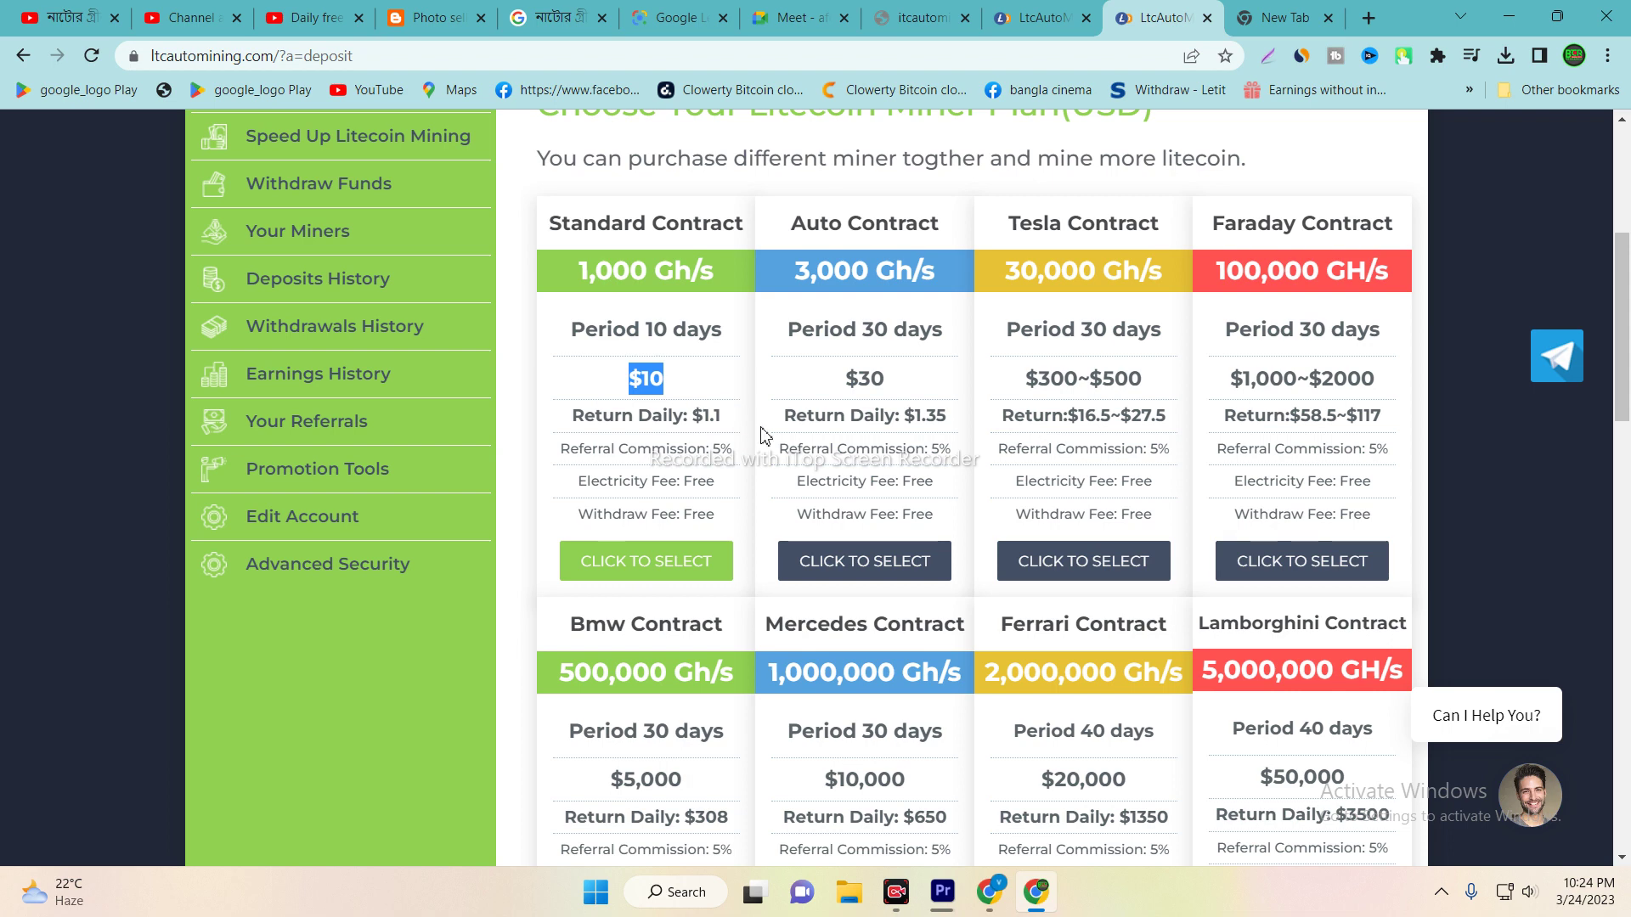
scroll(731, 432, down, 10)
scroll(703, 426, up, 15)
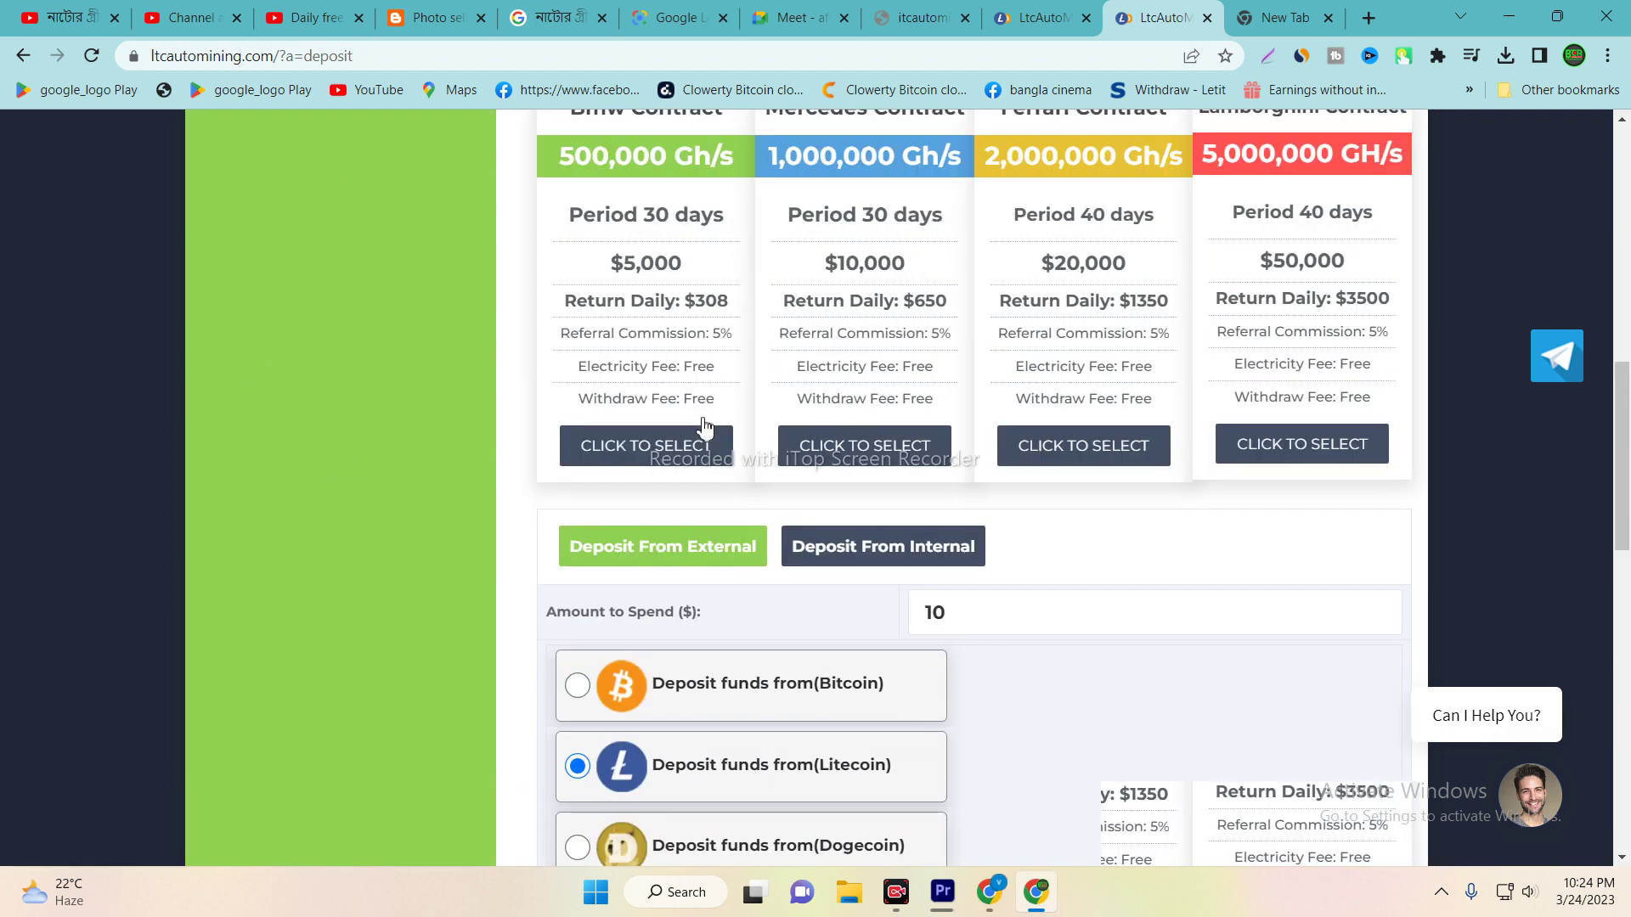
Return to the account overview and examine the balance, live mining, active miner and total withdrawn figures.
click(378, 327)
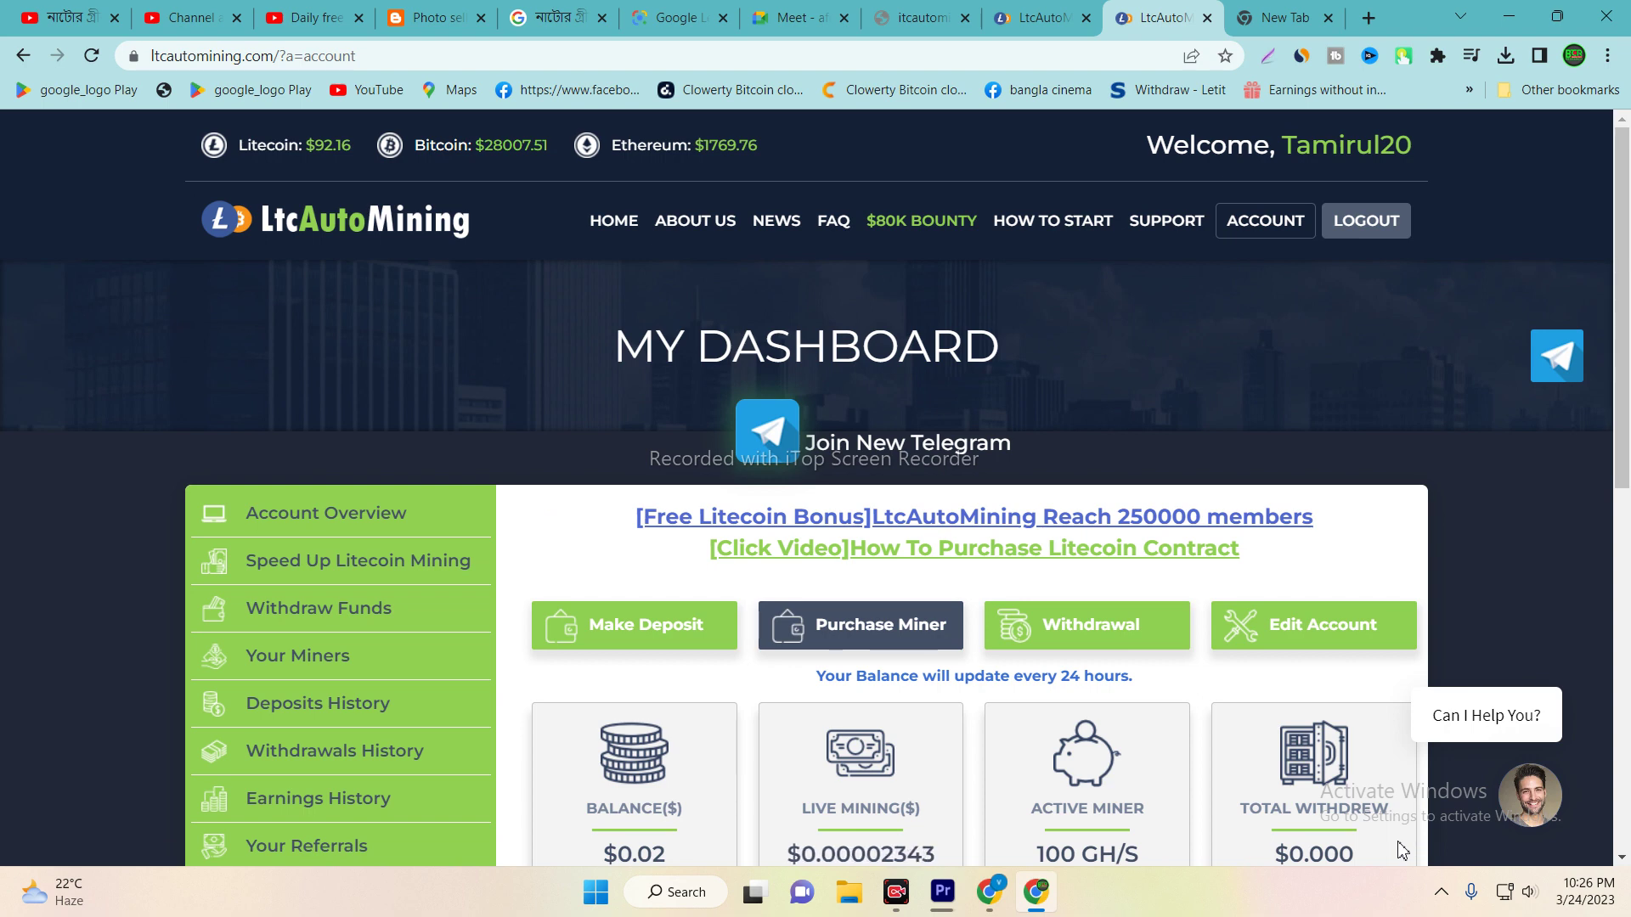
scroll(1030, 649, down, 3)
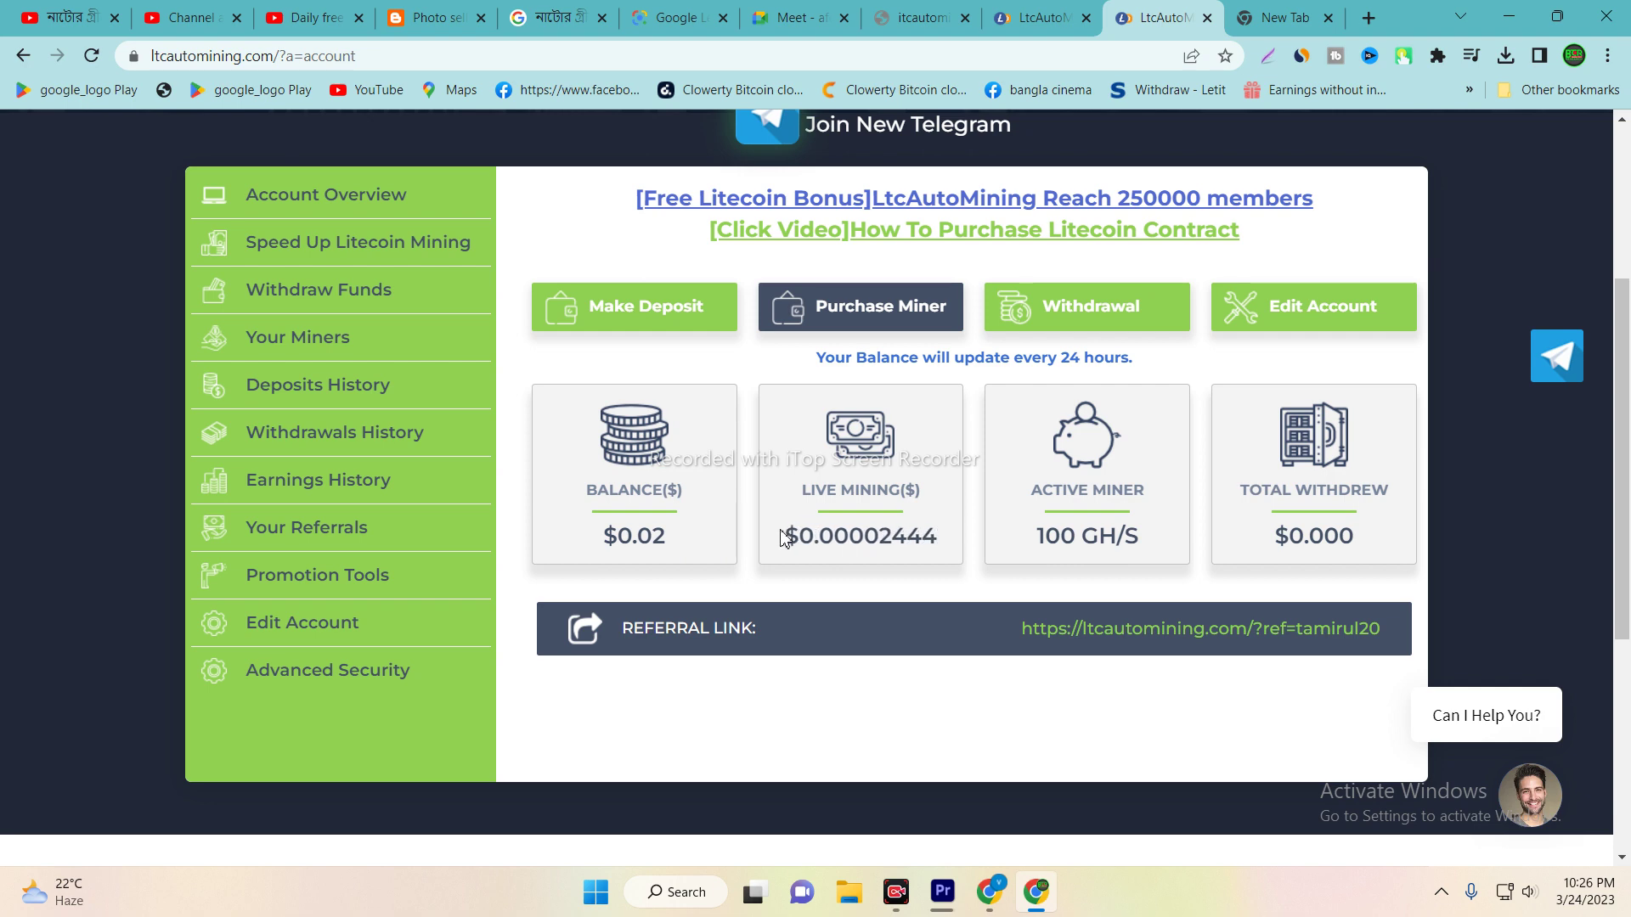
scroll(804, 457, up, 1)
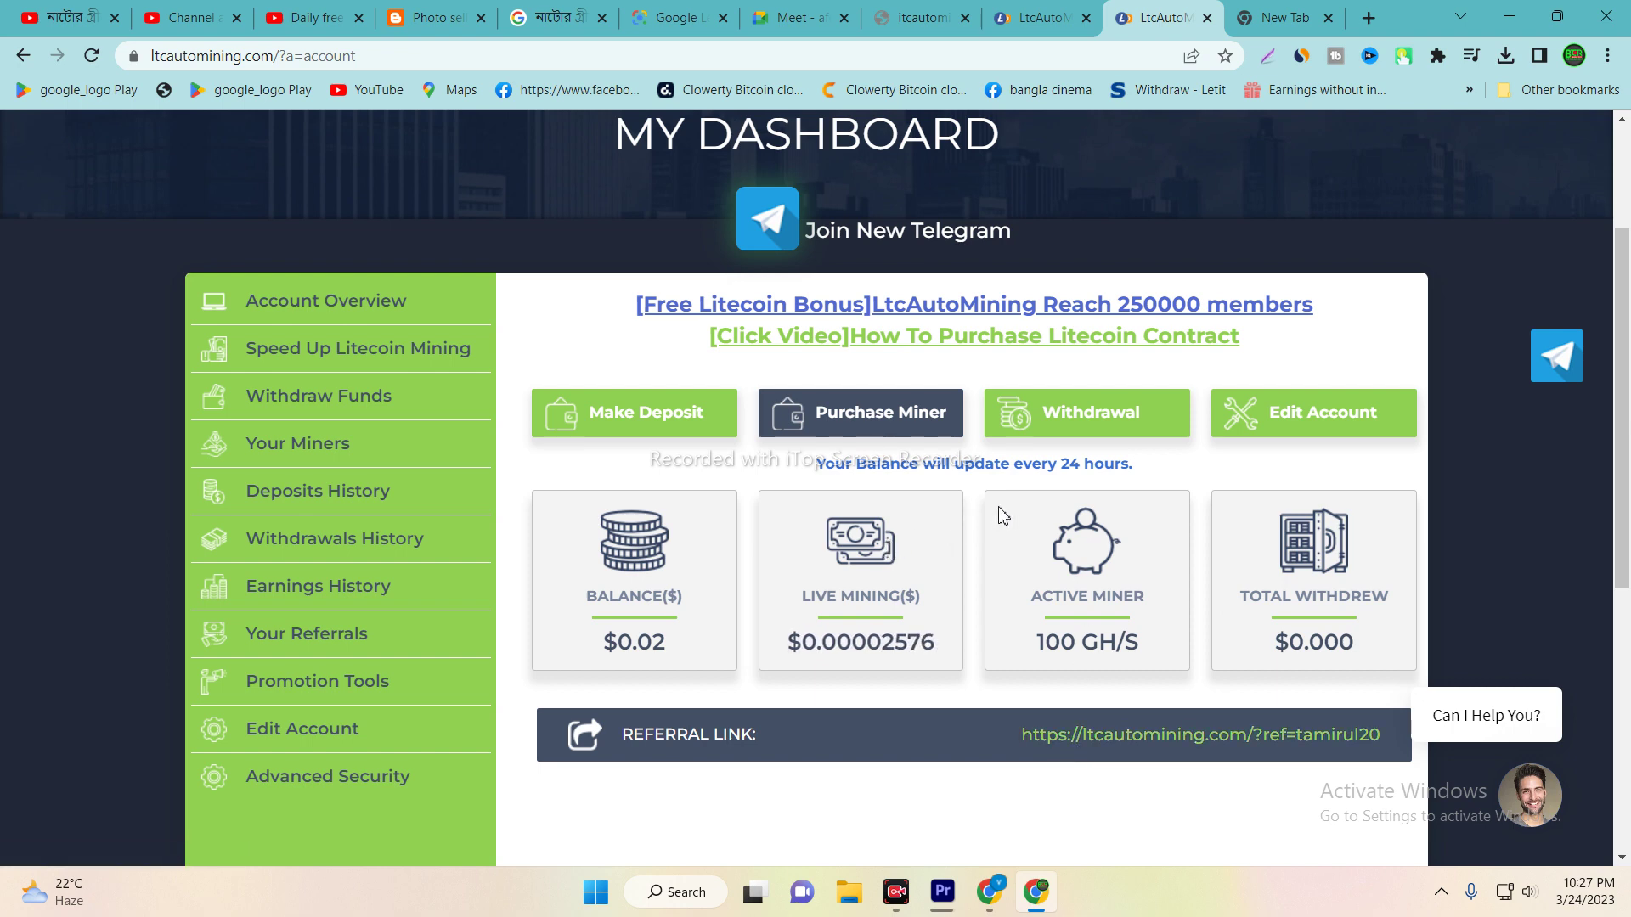
Review the withdrawal balances per currency and open the account editing page from the unset Bitcoin account entry.
click(1056, 424)
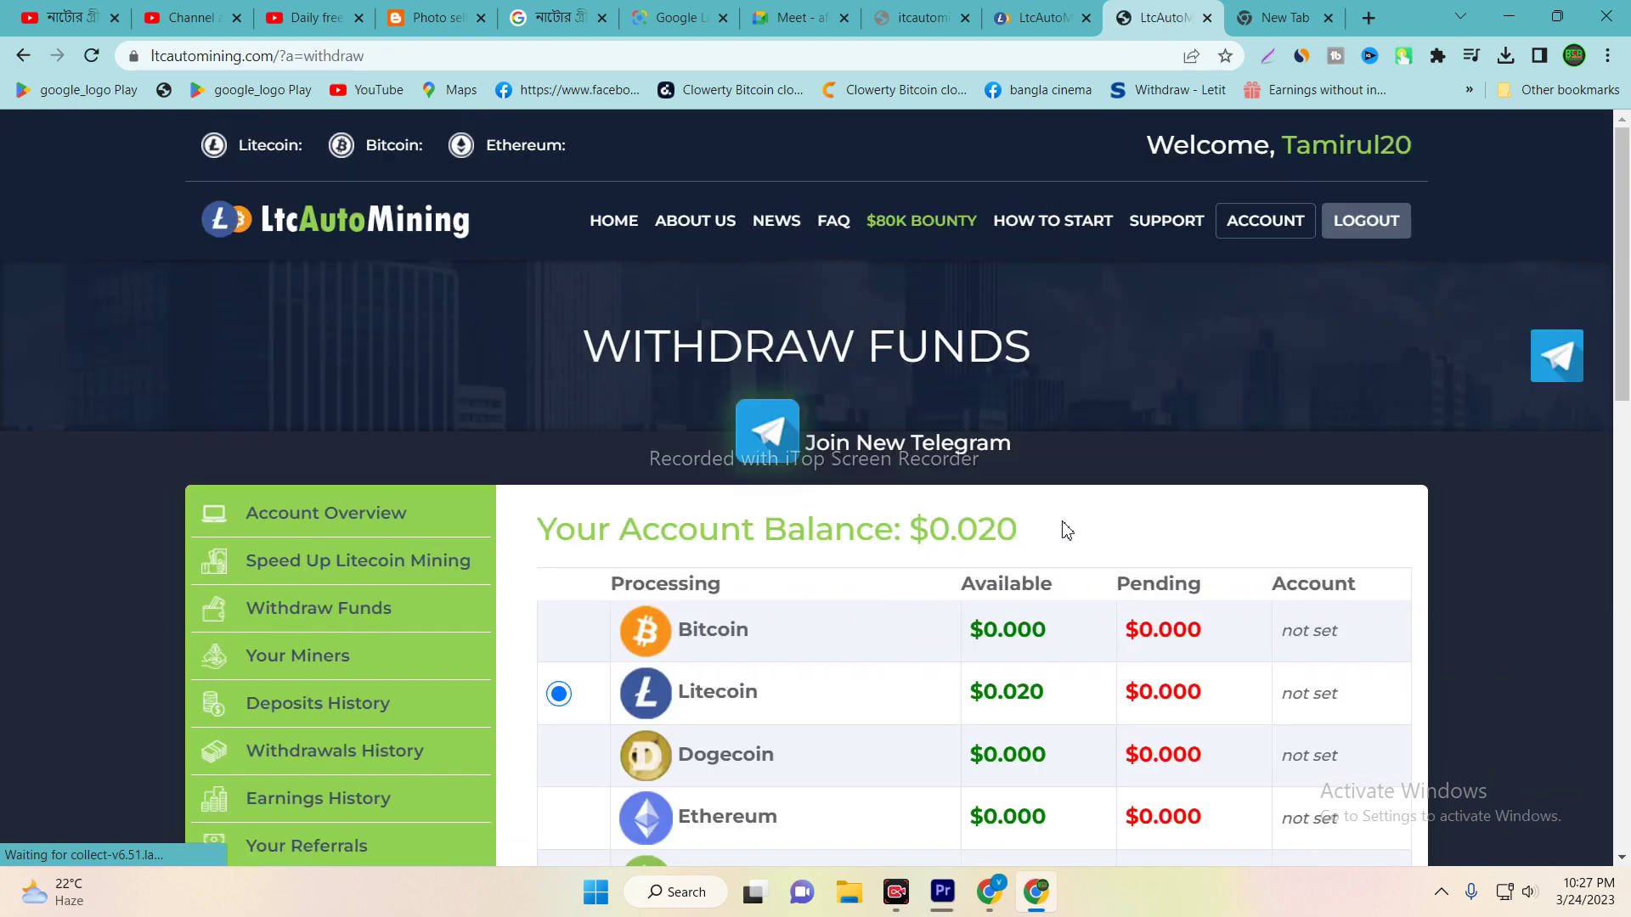
scroll(1050, 545, down, 2)
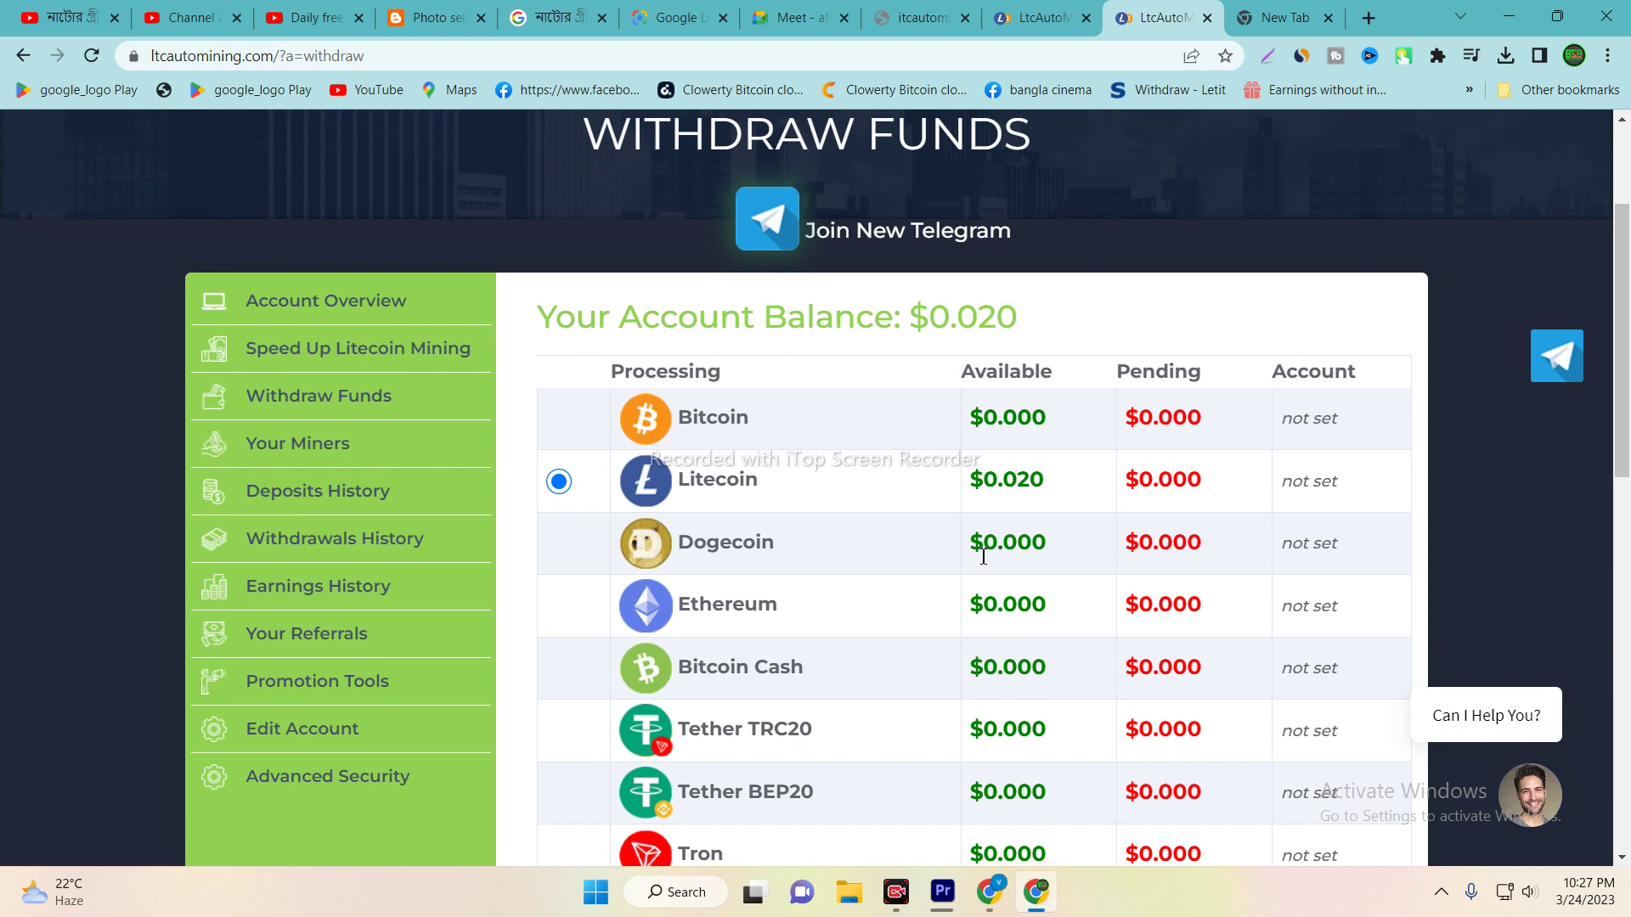
click(1303, 429)
scroll(1278, 518, down, 5)
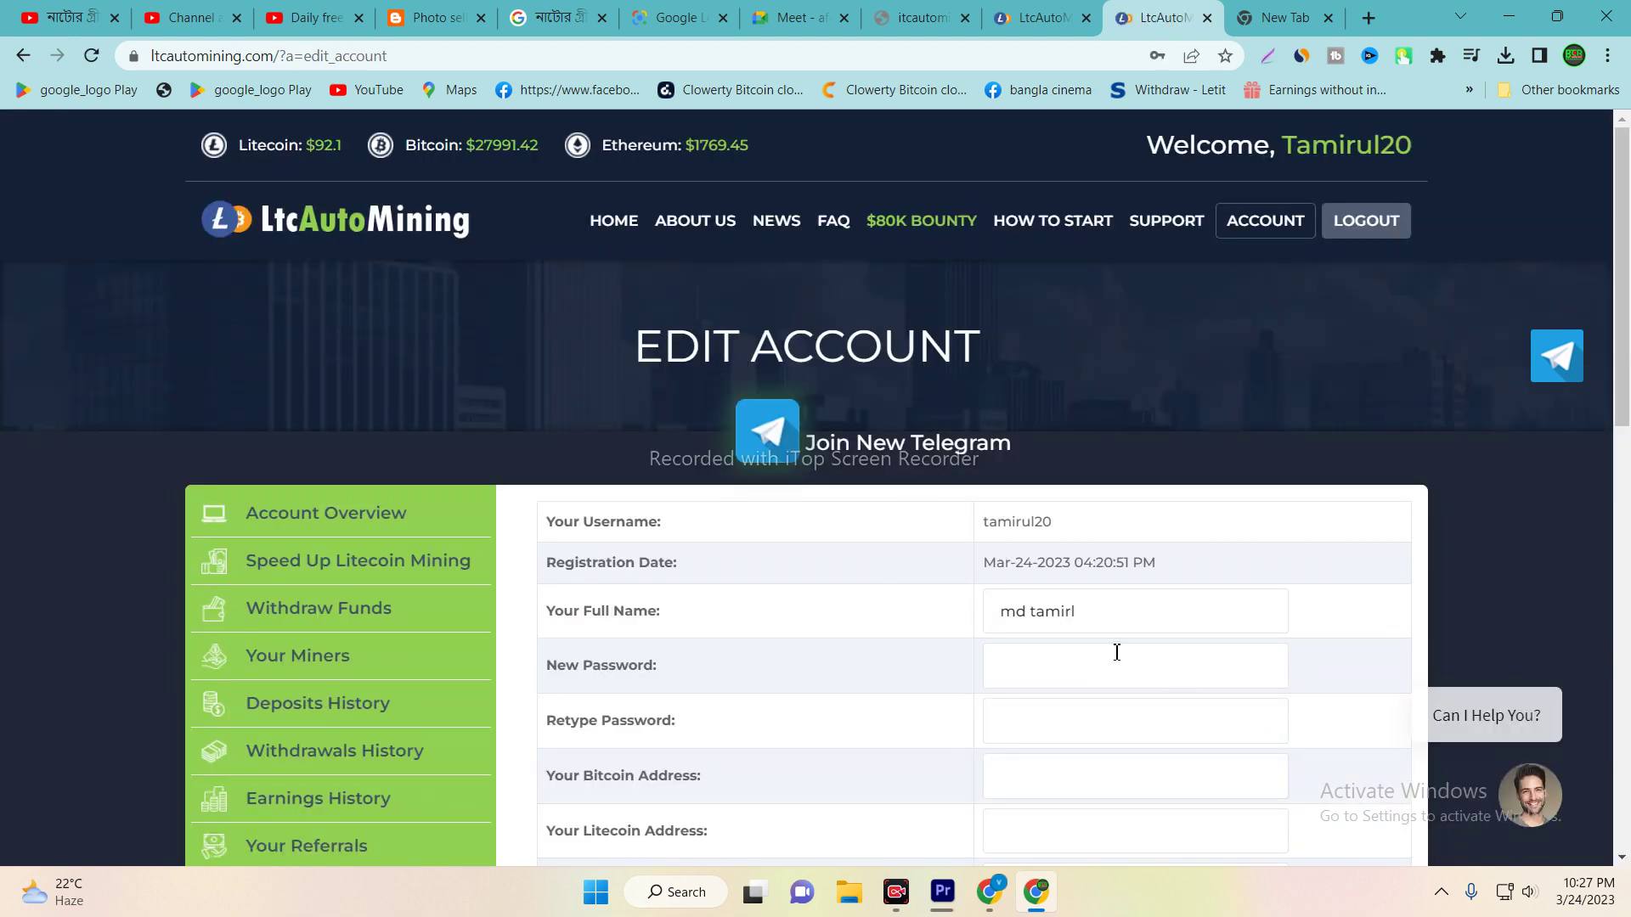
Examine the account editing form's password fields, cryptocurrency wallet address fields and the option for saving changed account data.
scroll(1115, 652, down, 4)
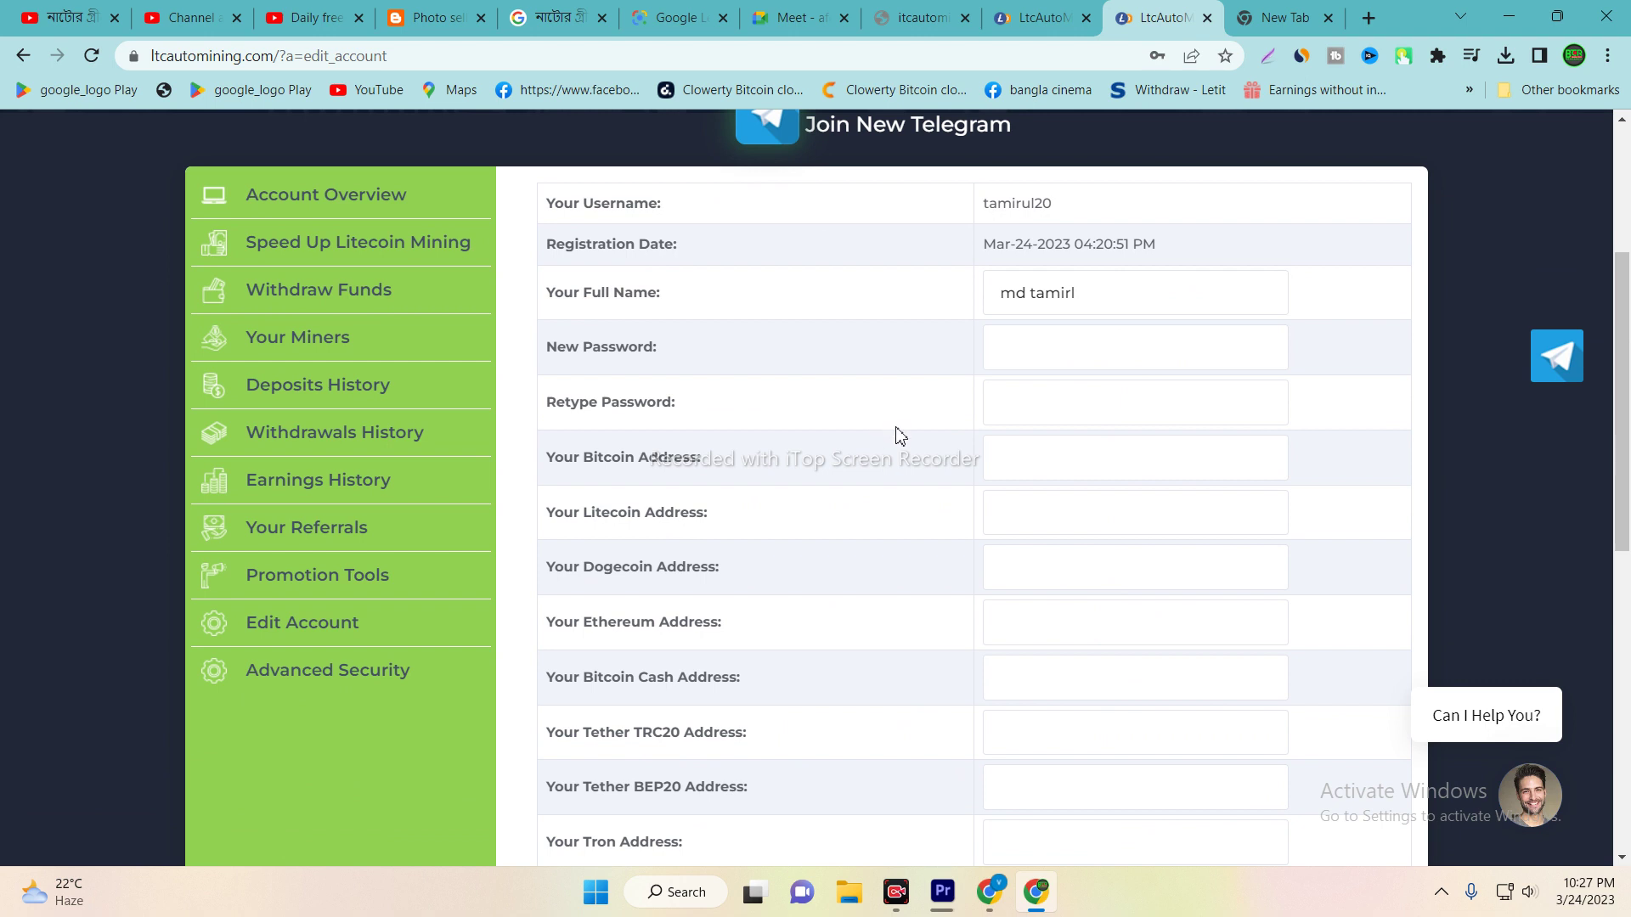
scroll(932, 470, down, 1)
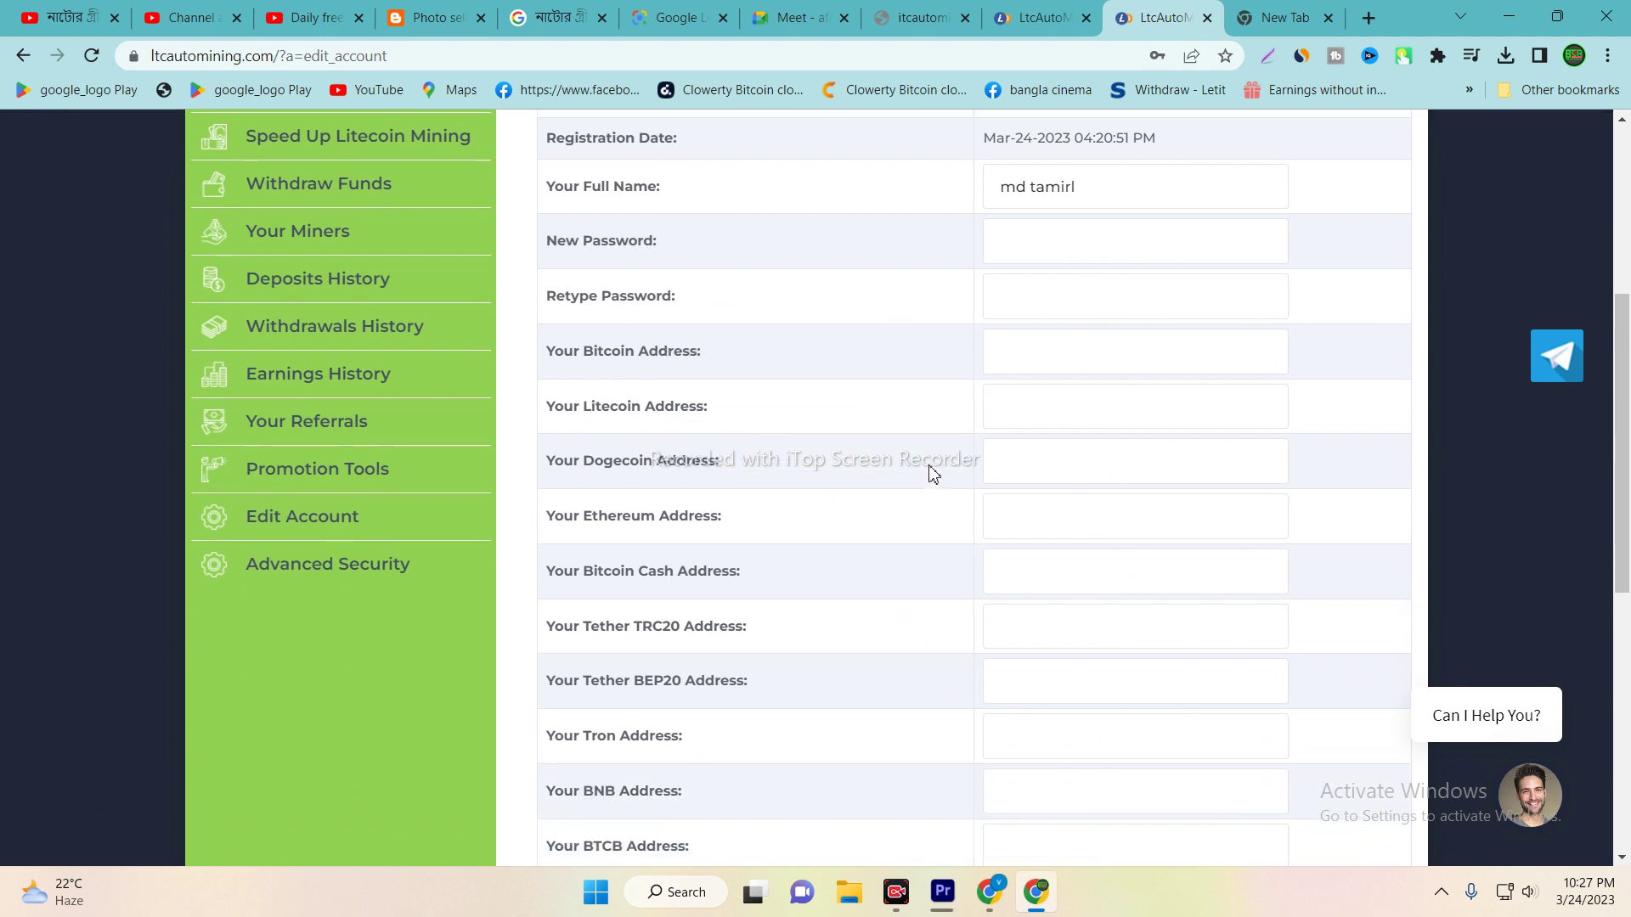
scroll(1085, 467, up, 1)
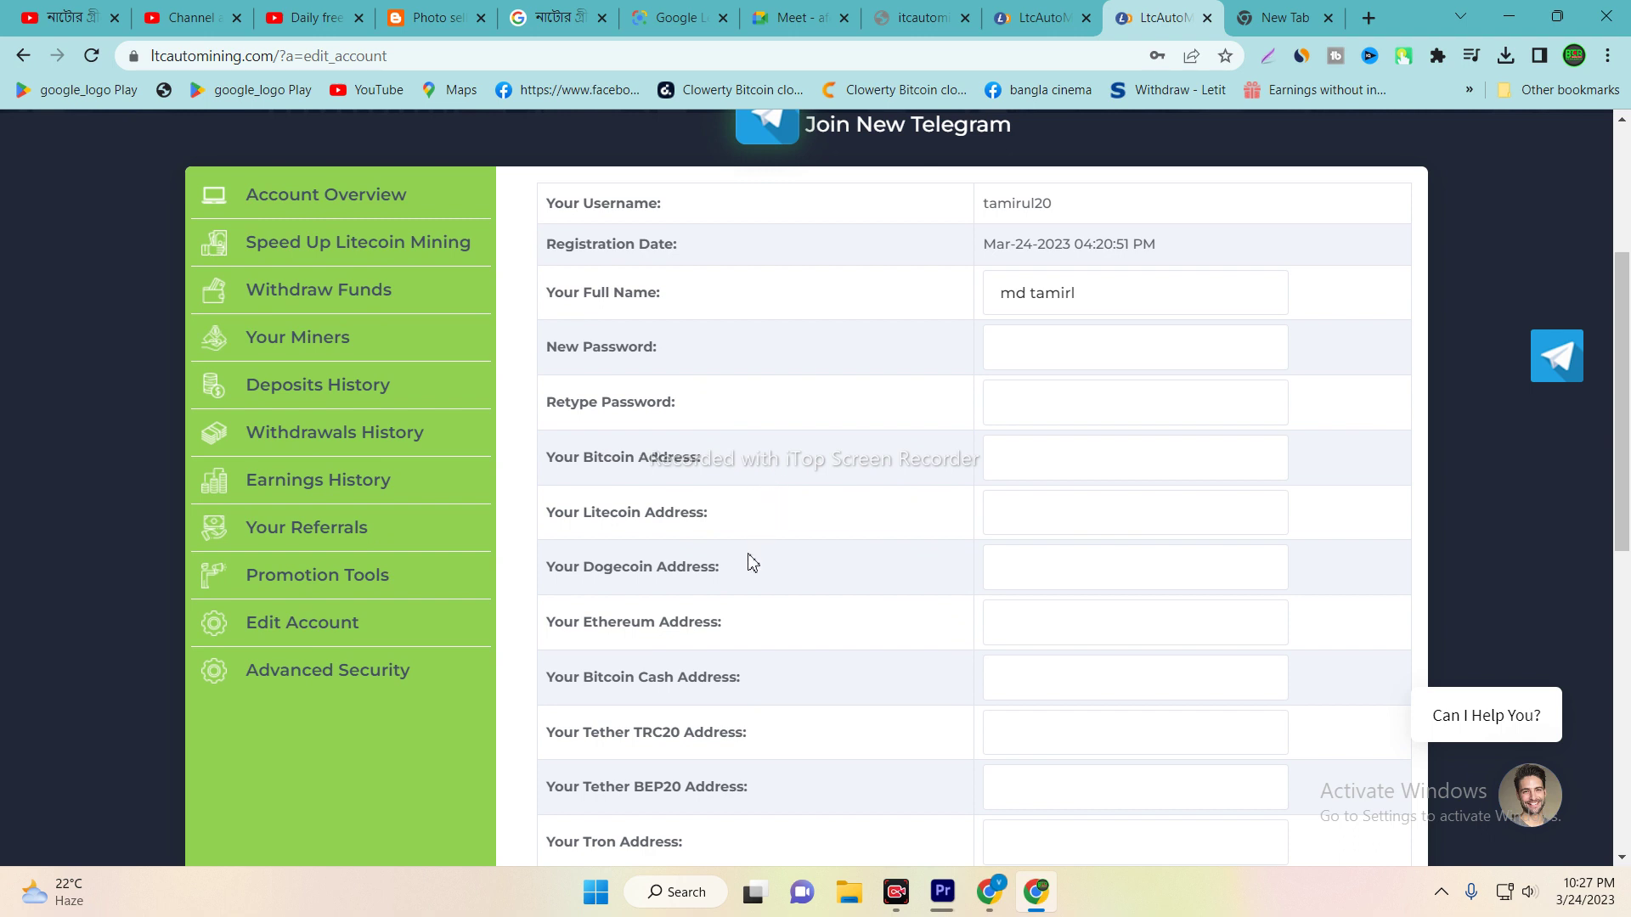
click(1096, 577)
click(1028, 356)
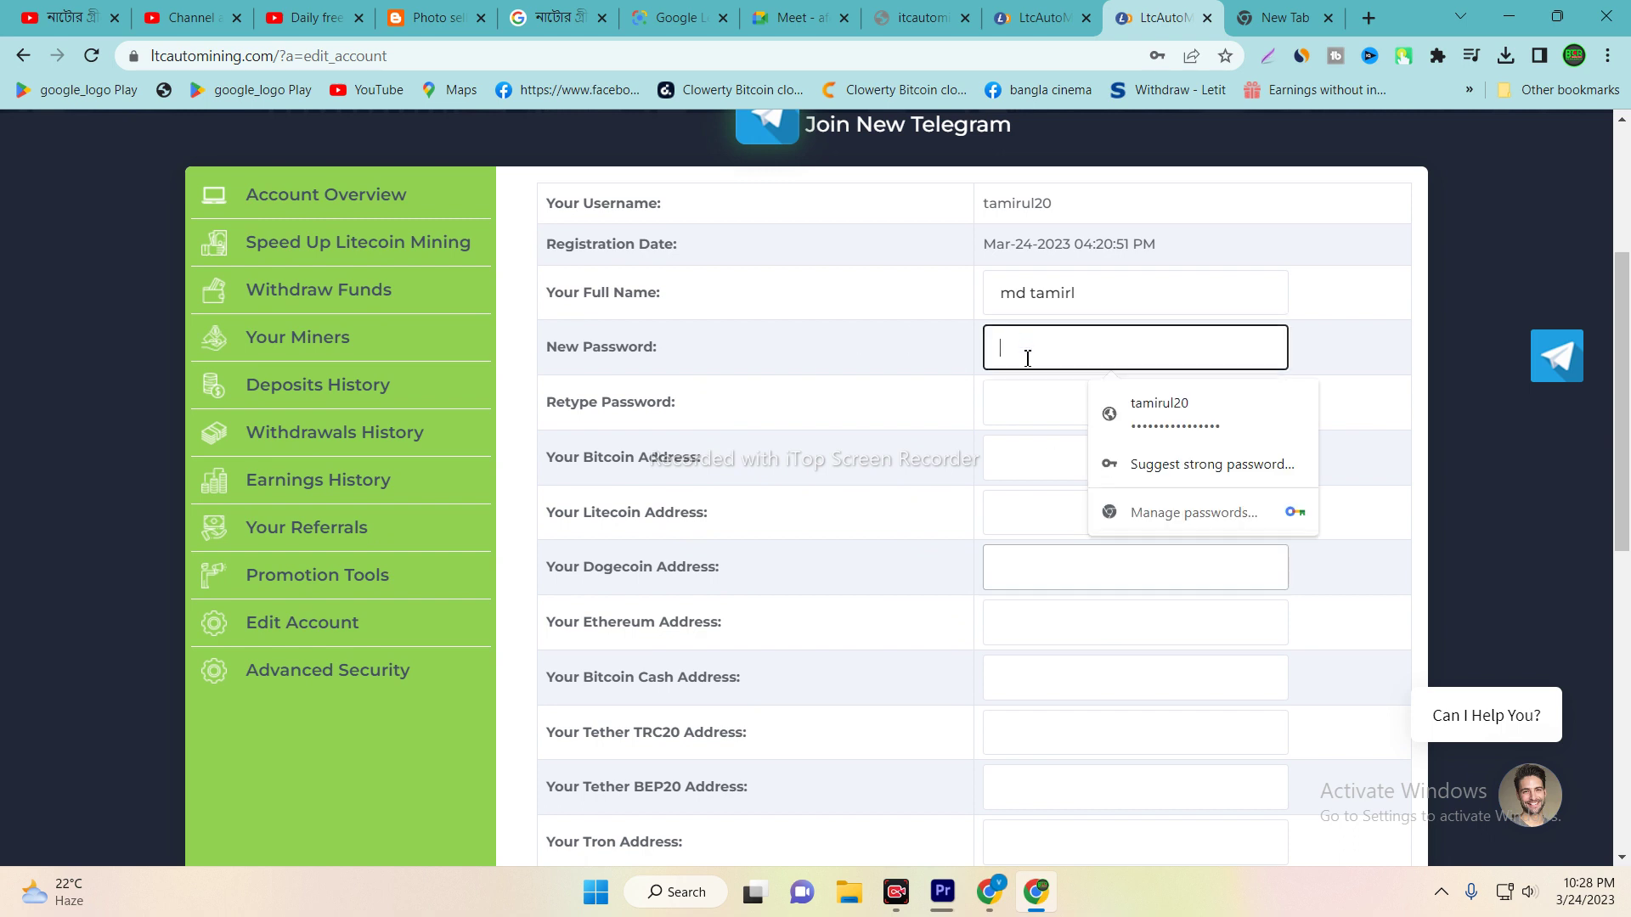
click(1385, 416)
scroll(1181, 527, down, 6)
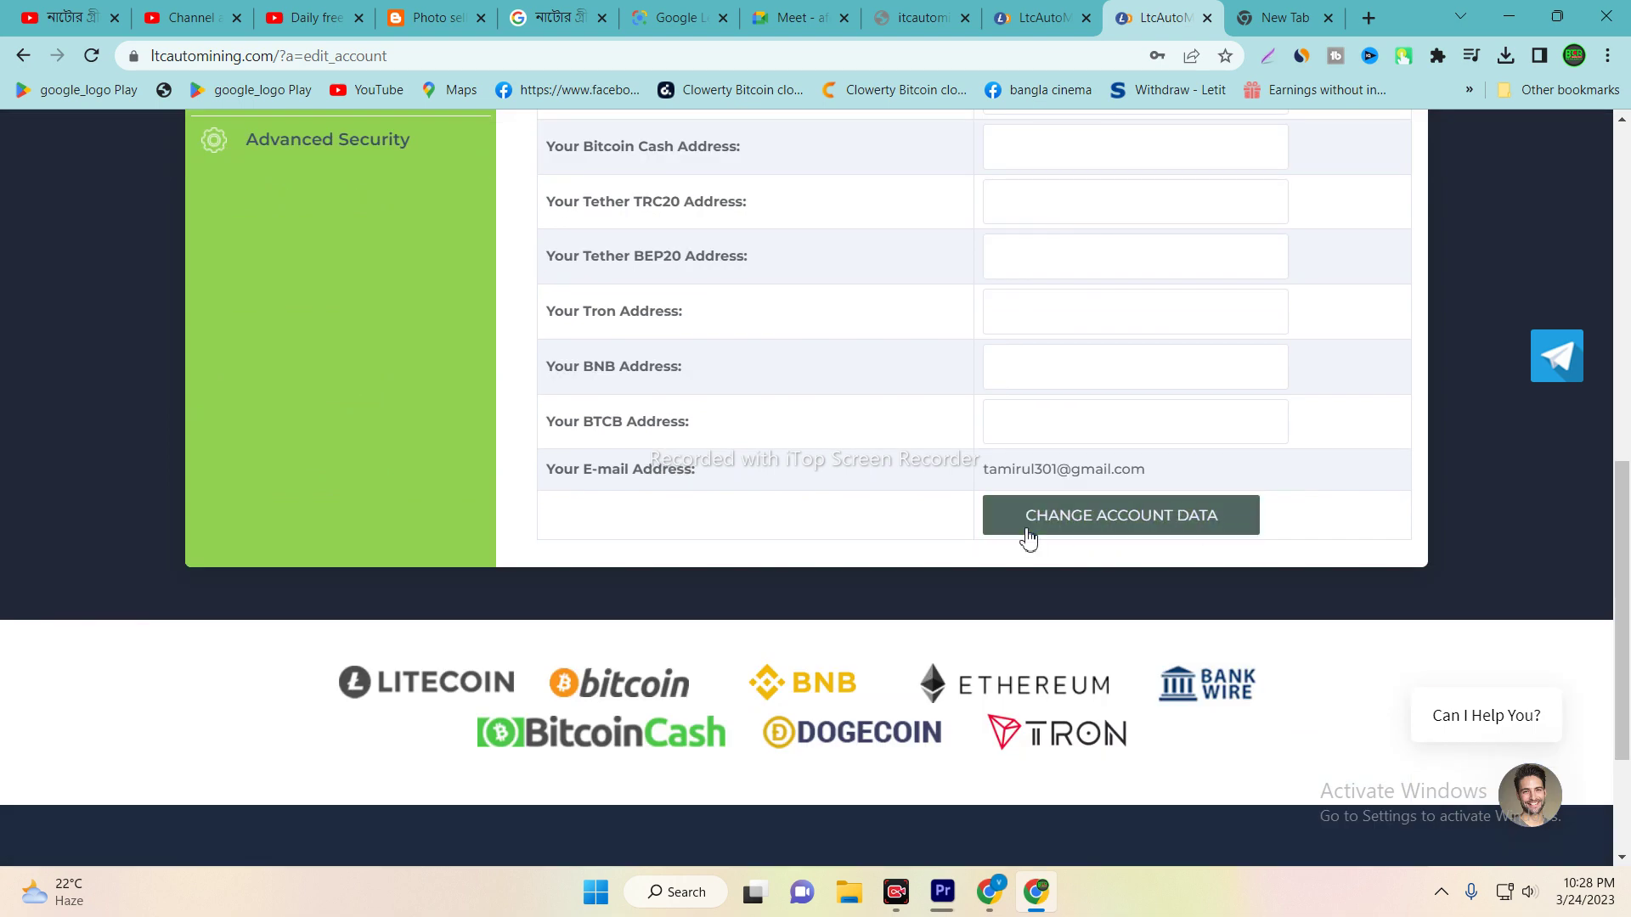
scroll(1176, 557, up, 5)
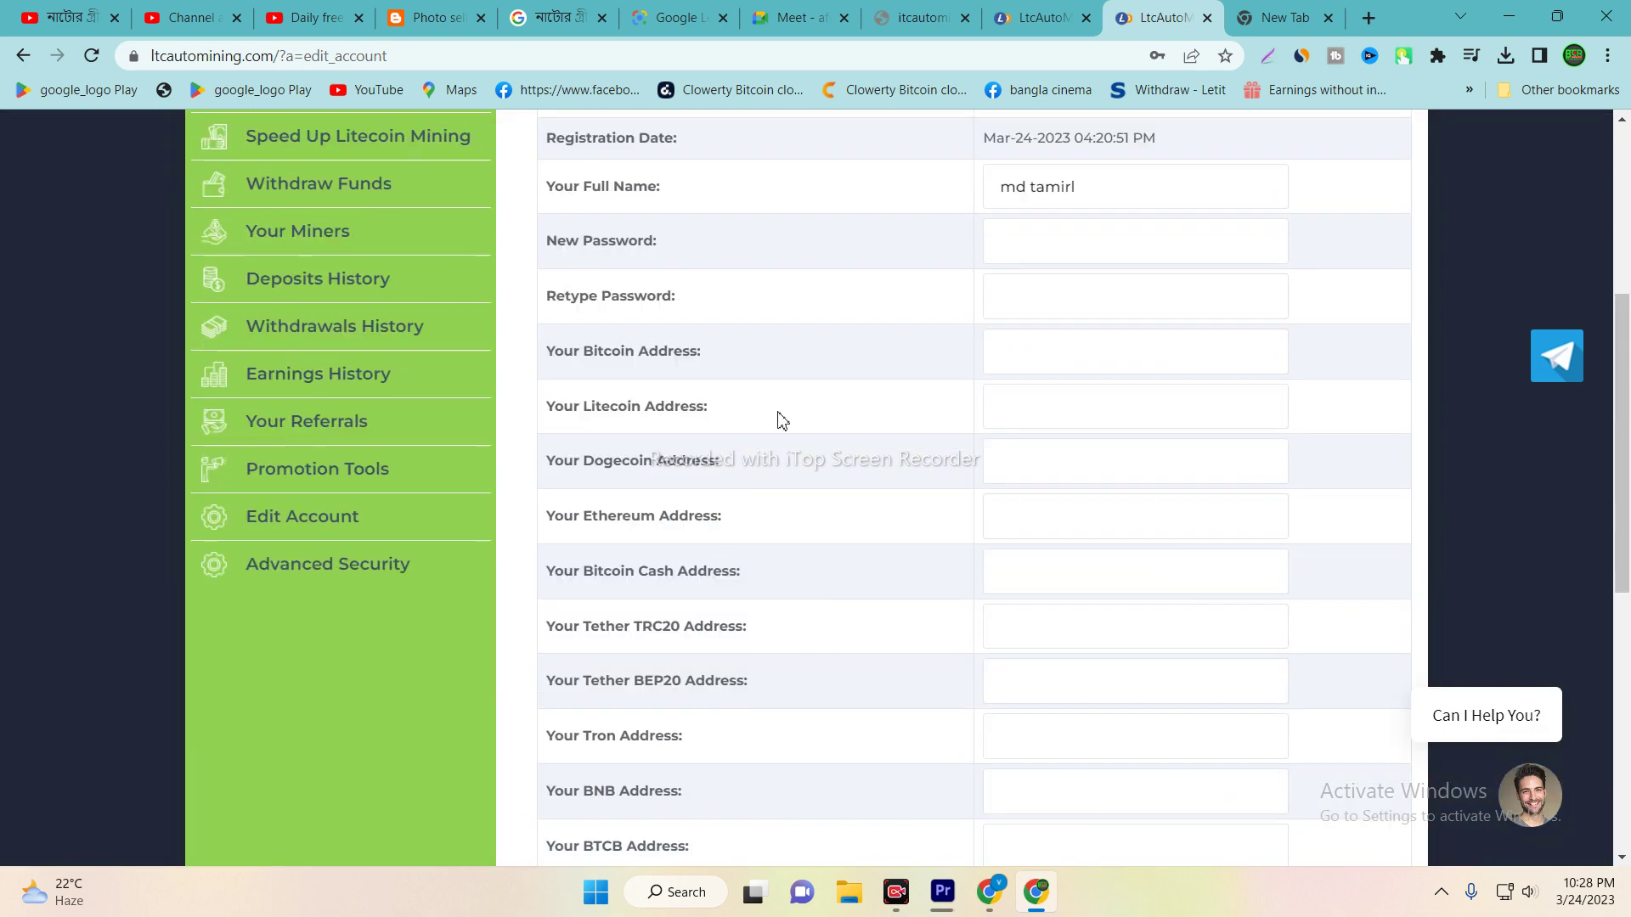
Return to the withdrawal page and review the currency balances, withdrawal amount, comment field and request option.
click(23, 55)
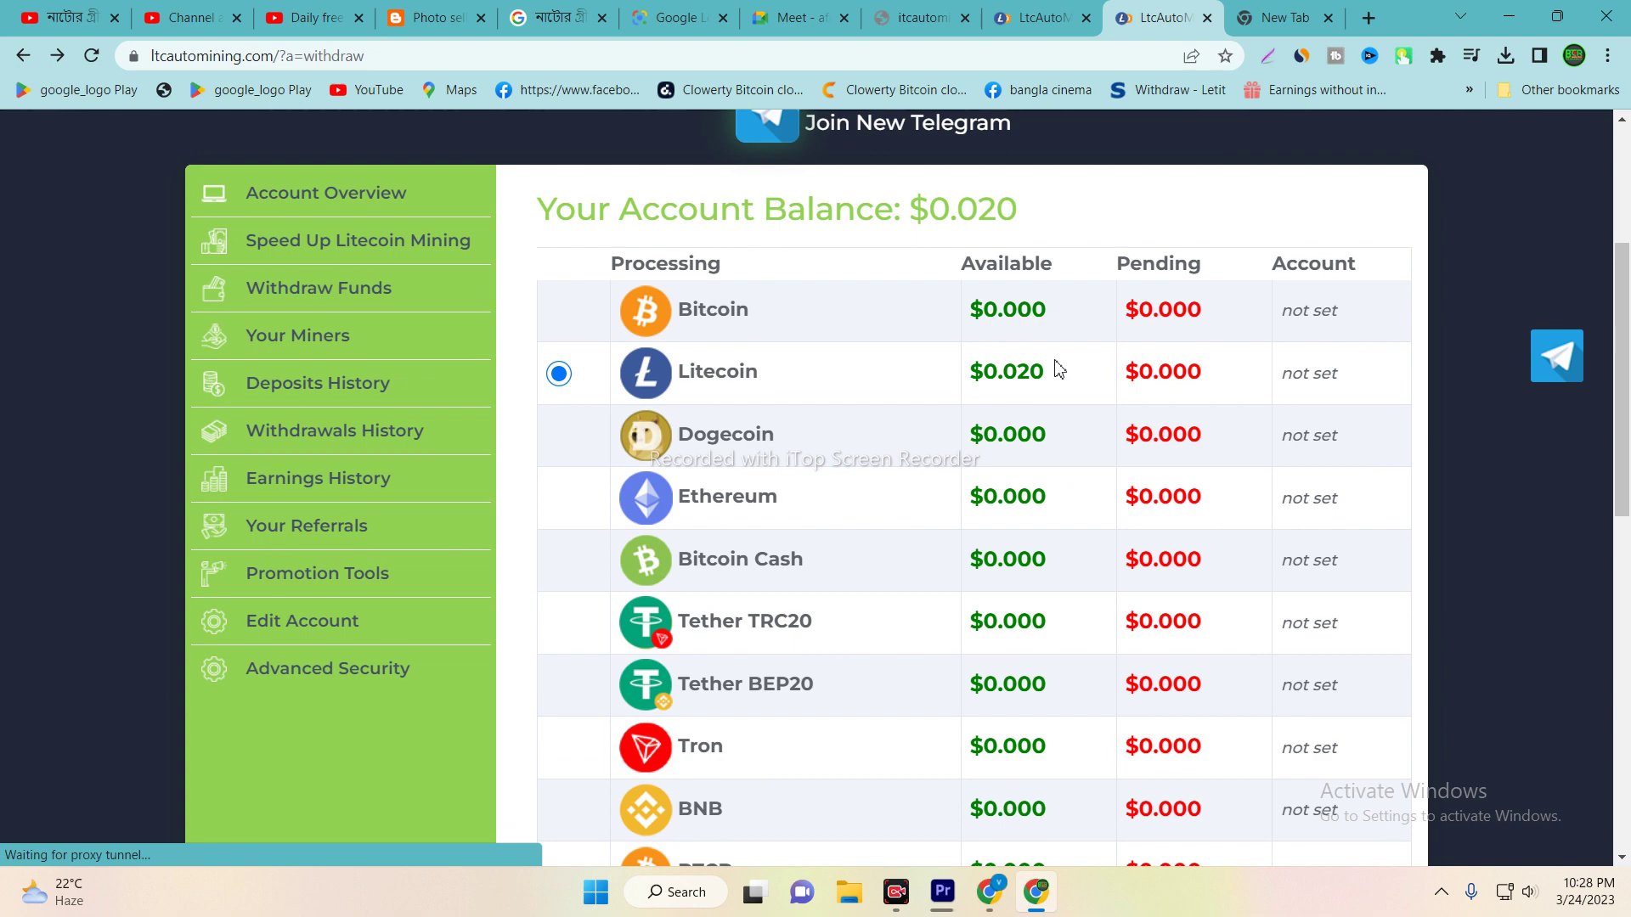
scroll(1056, 442, down, 8)
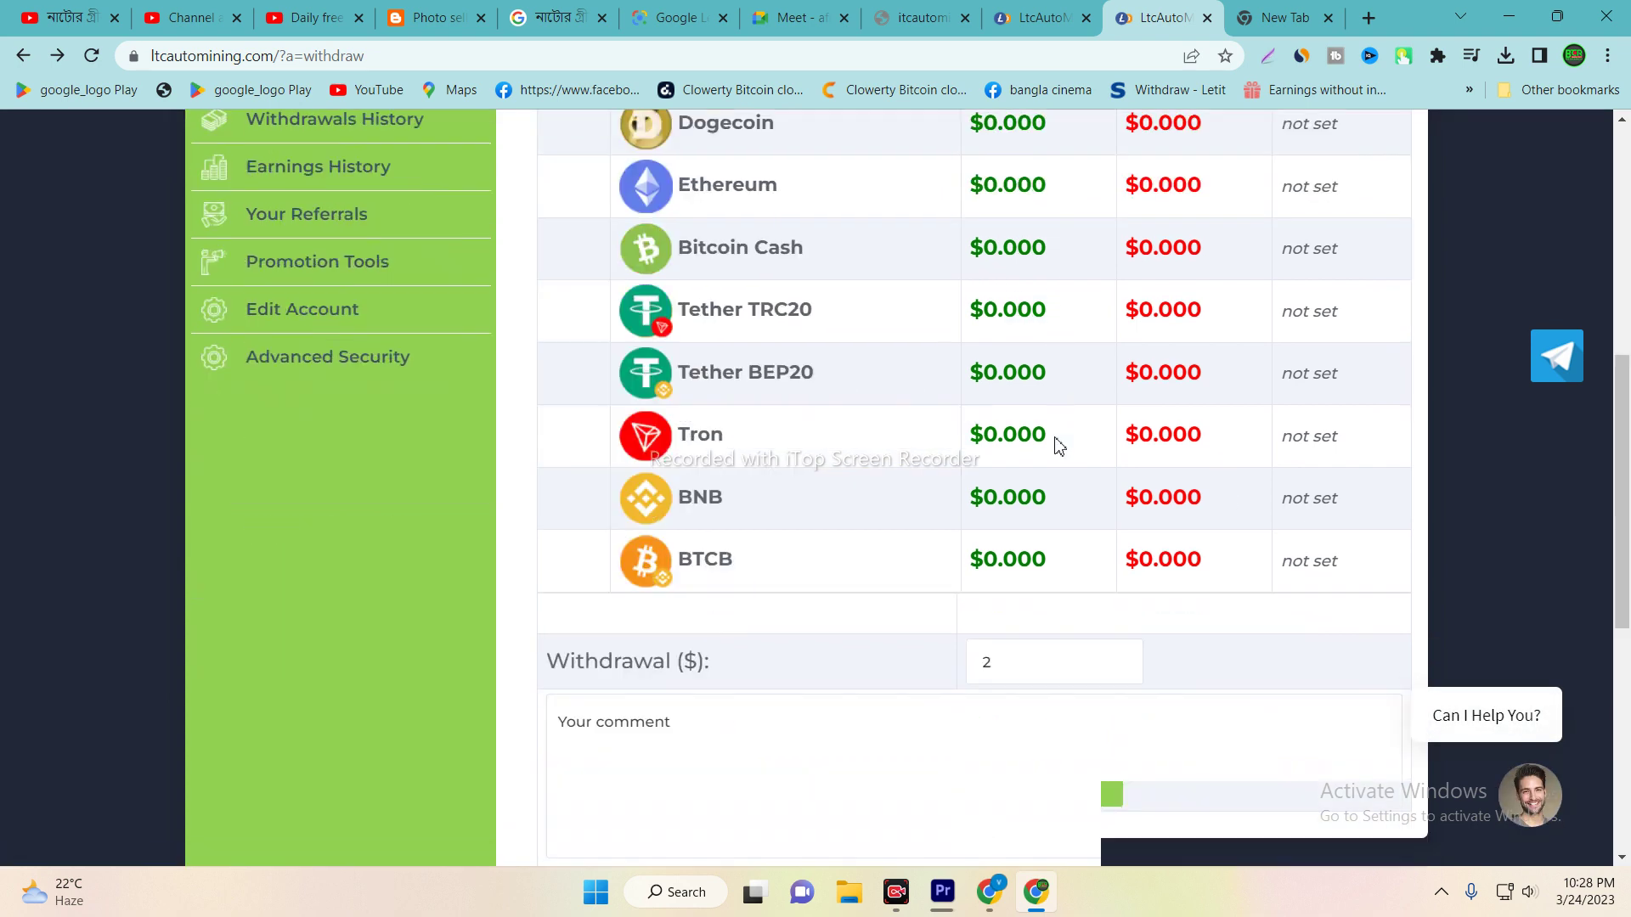
scroll(1057, 440, up, 3)
scroll(1058, 440, up, 1)
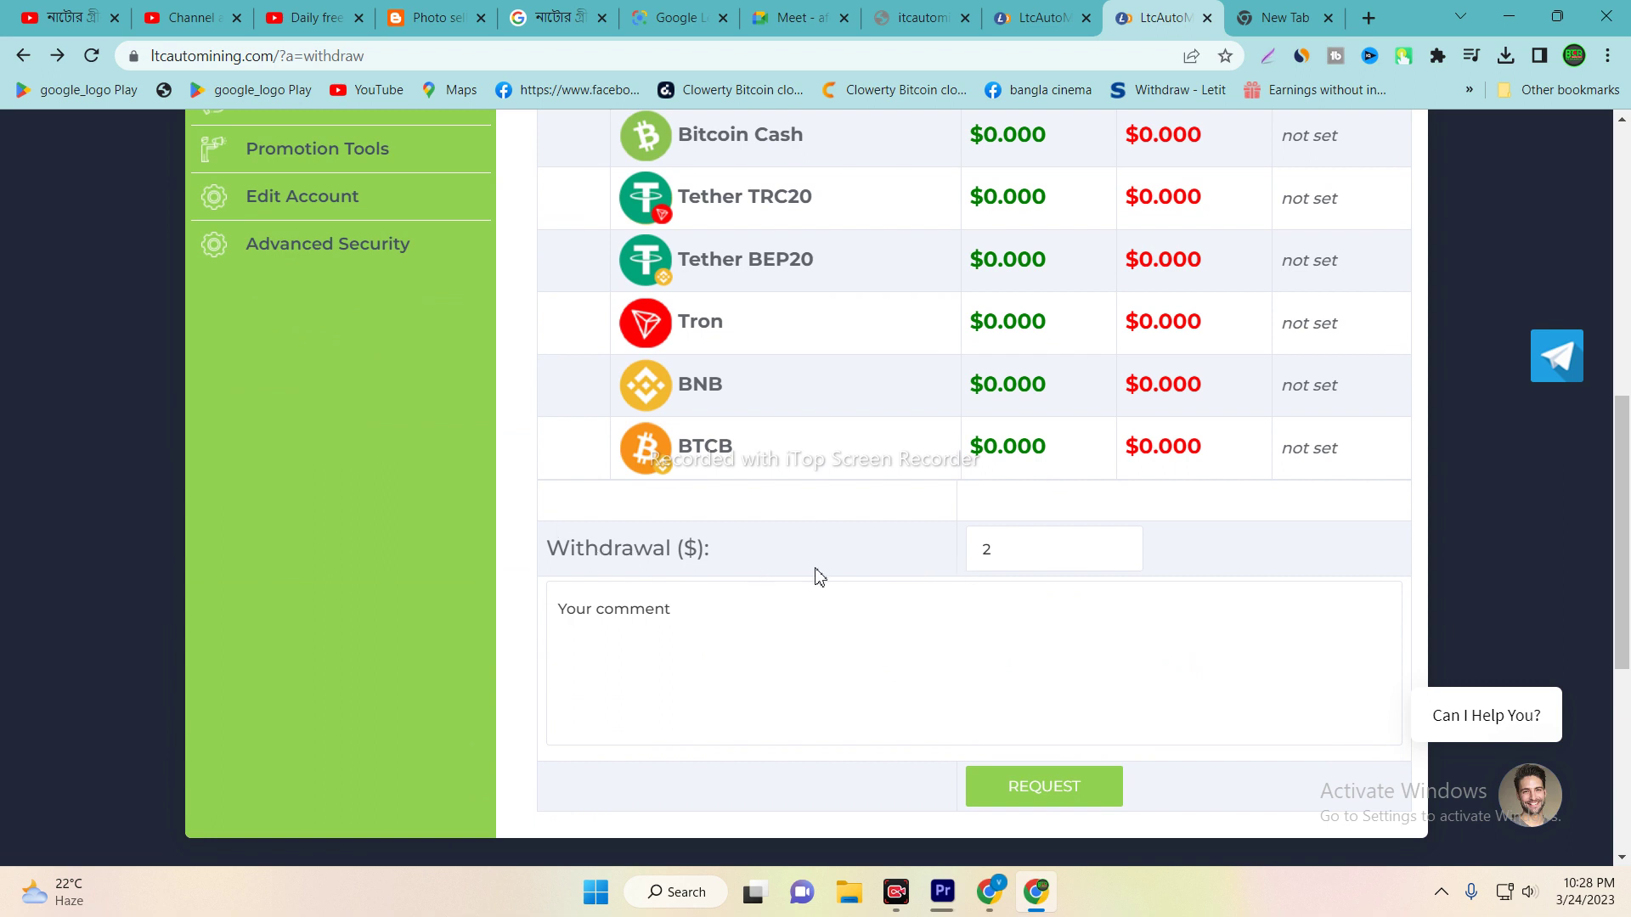
click(1037, 799)
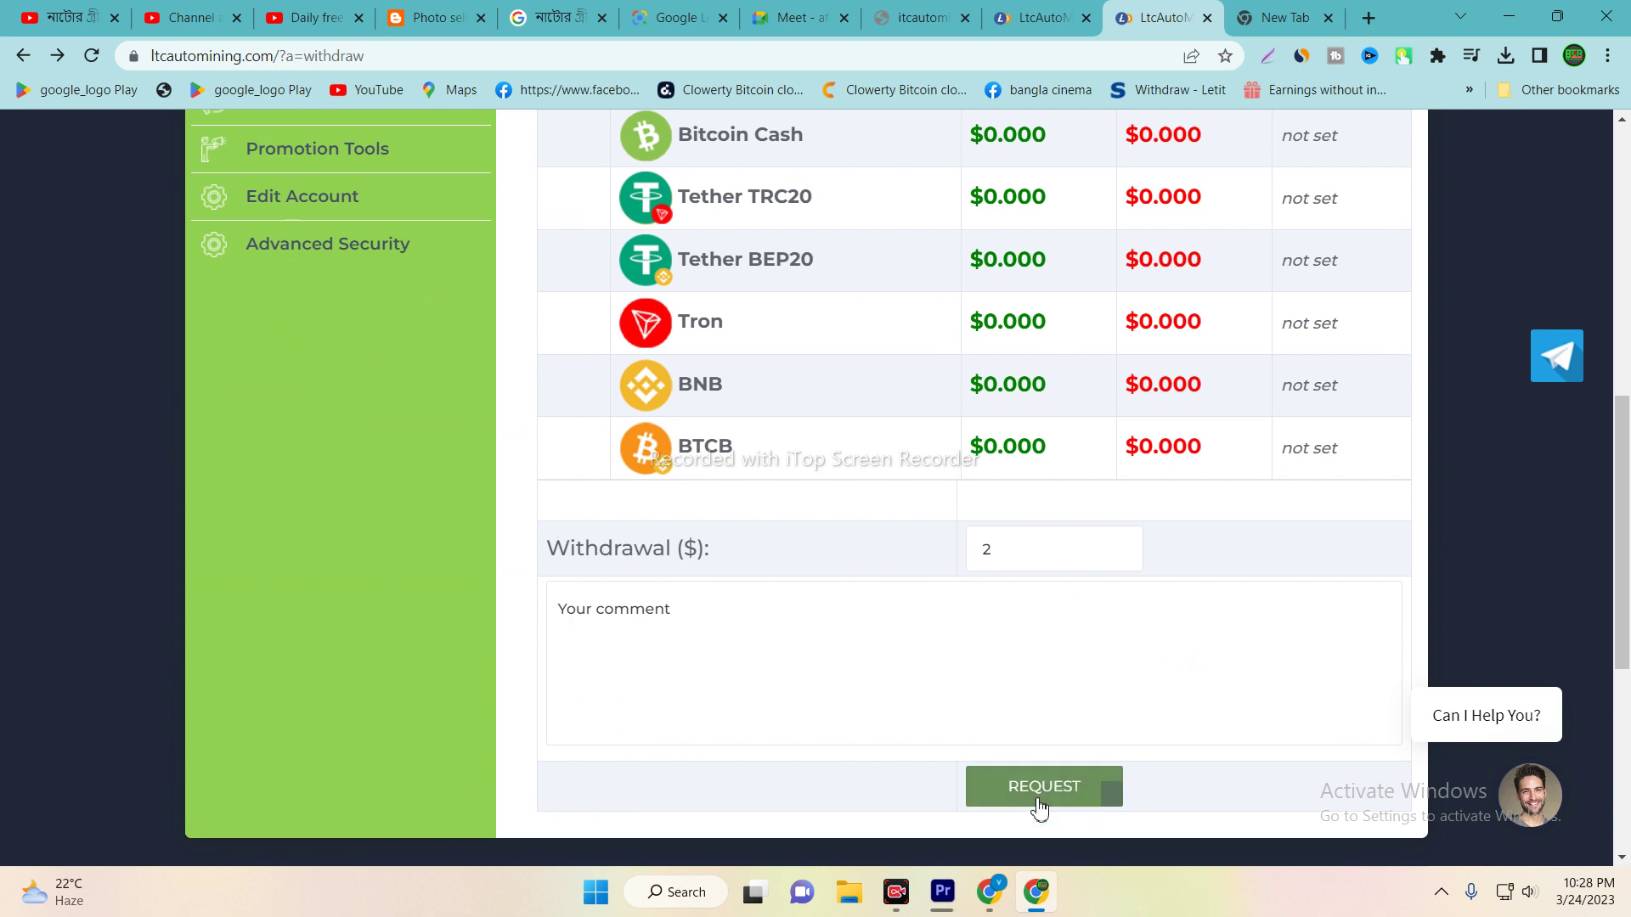
scroll(1061, 798, down, 4)
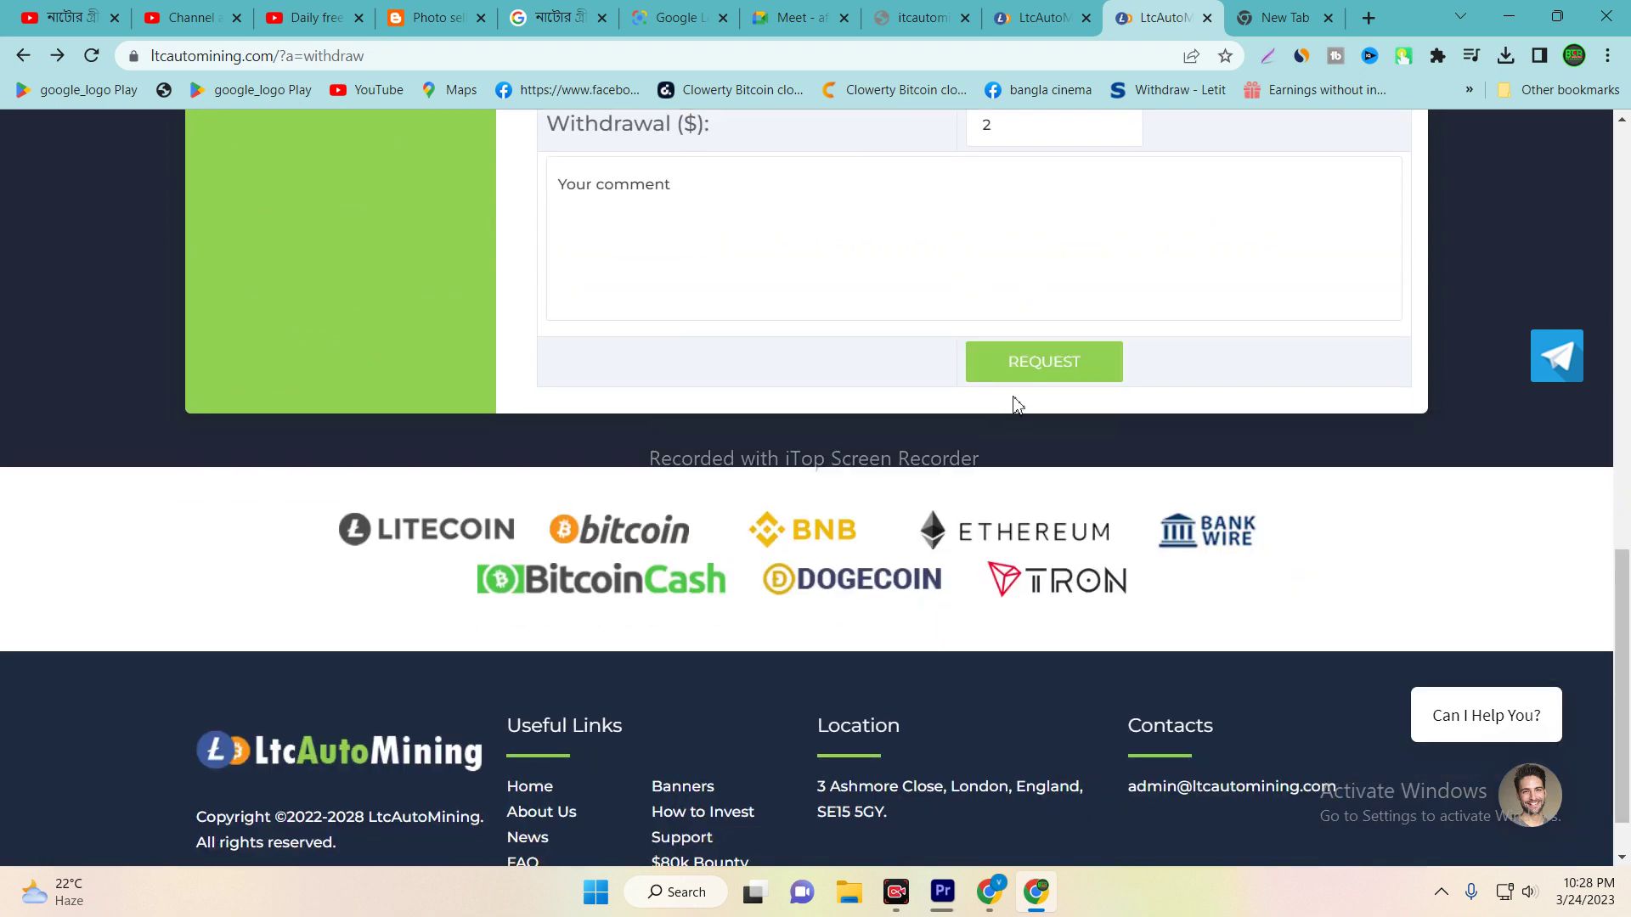
scroll(1015, 403, up, 10)
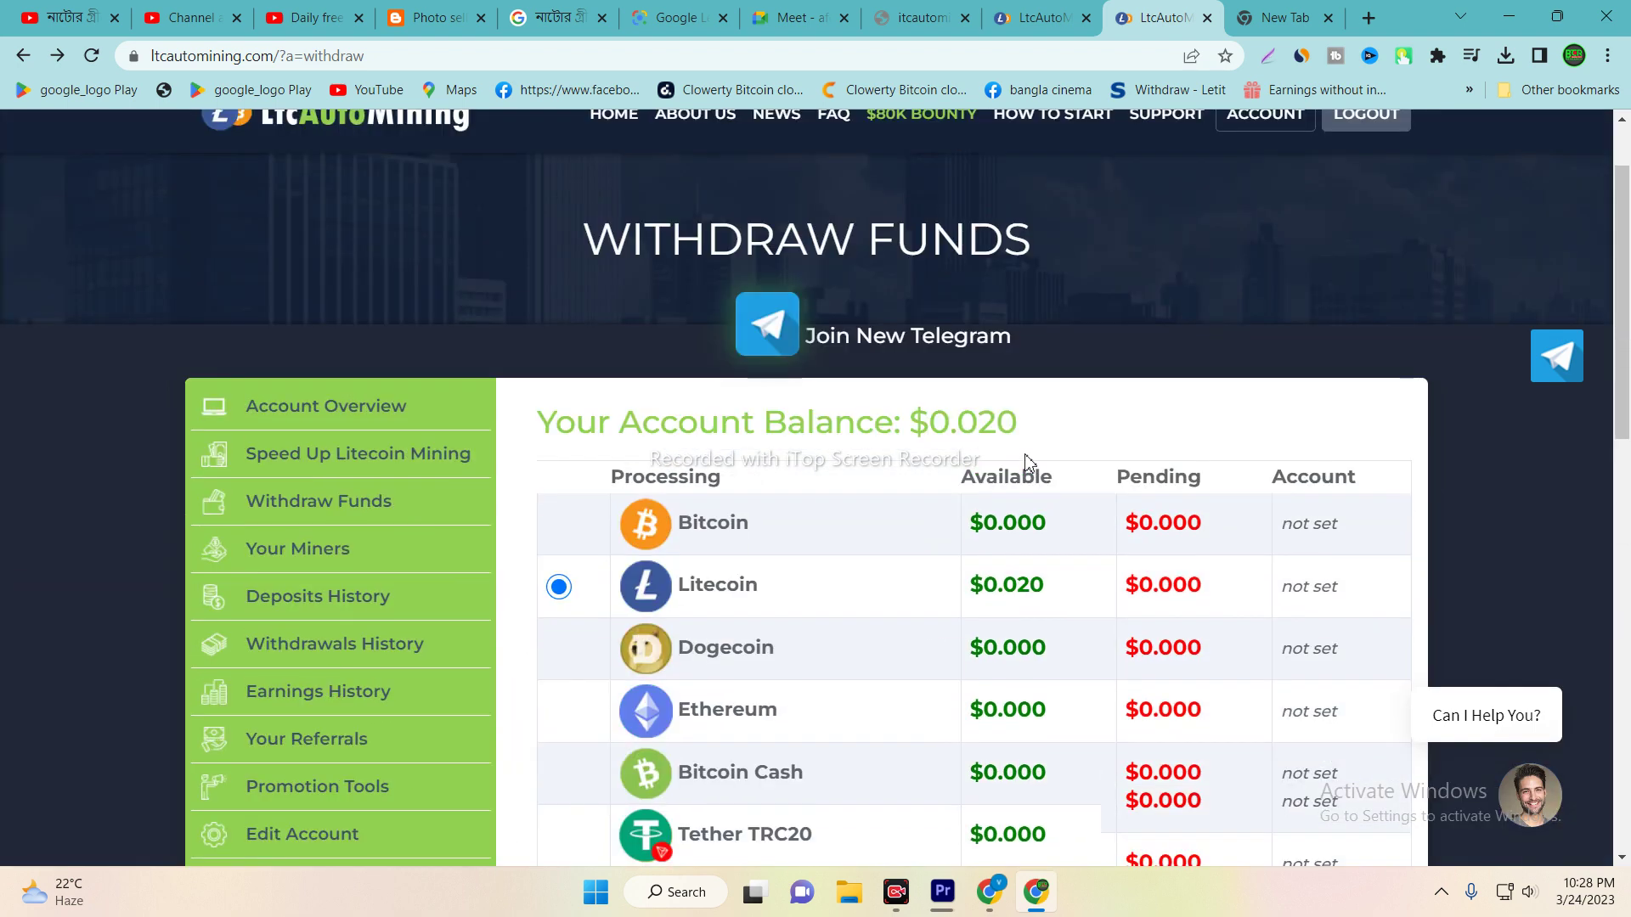
scroll(1025, 463, up, 2)
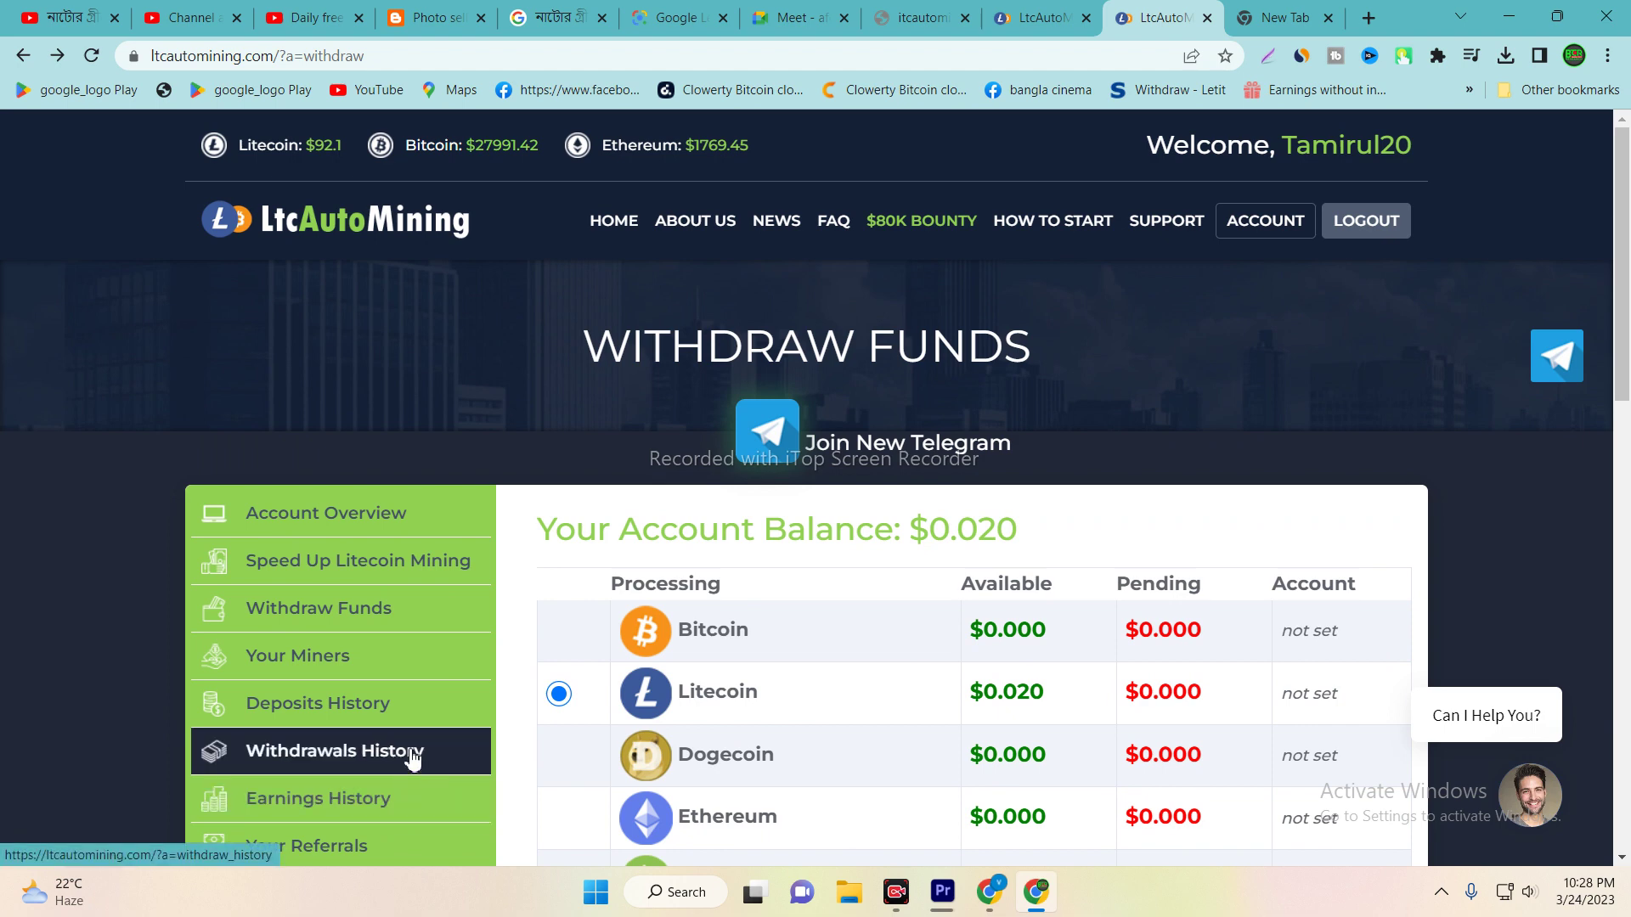
Check the withdrawals history, and review the bonus and deposit entries in the earnings history.
click(360, 769)
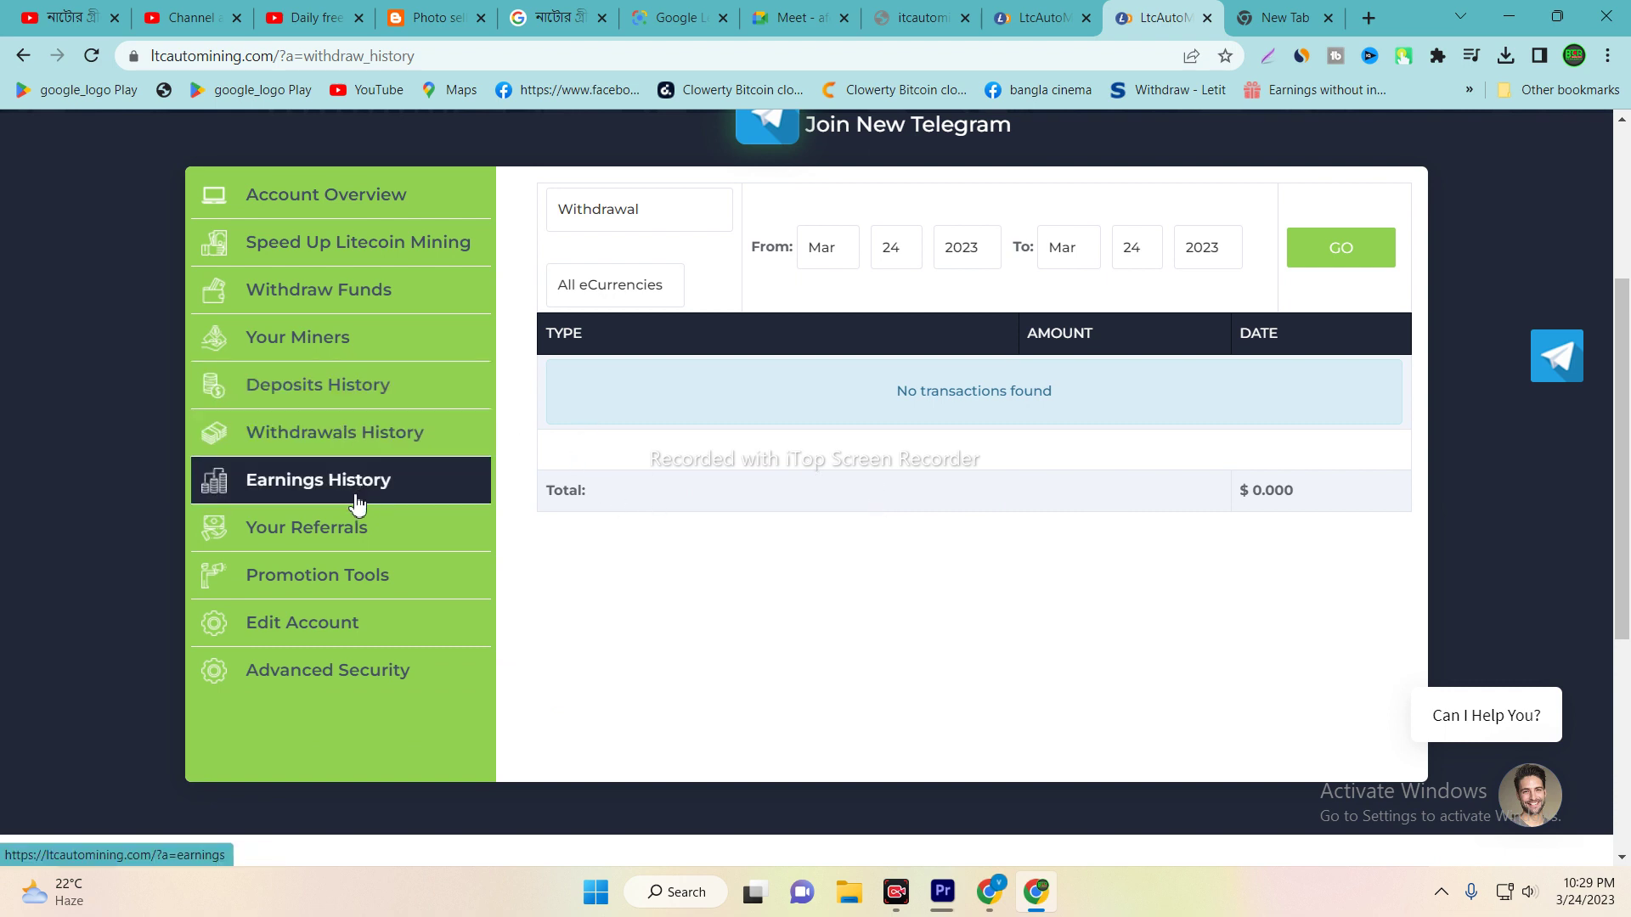
click(335, 482)
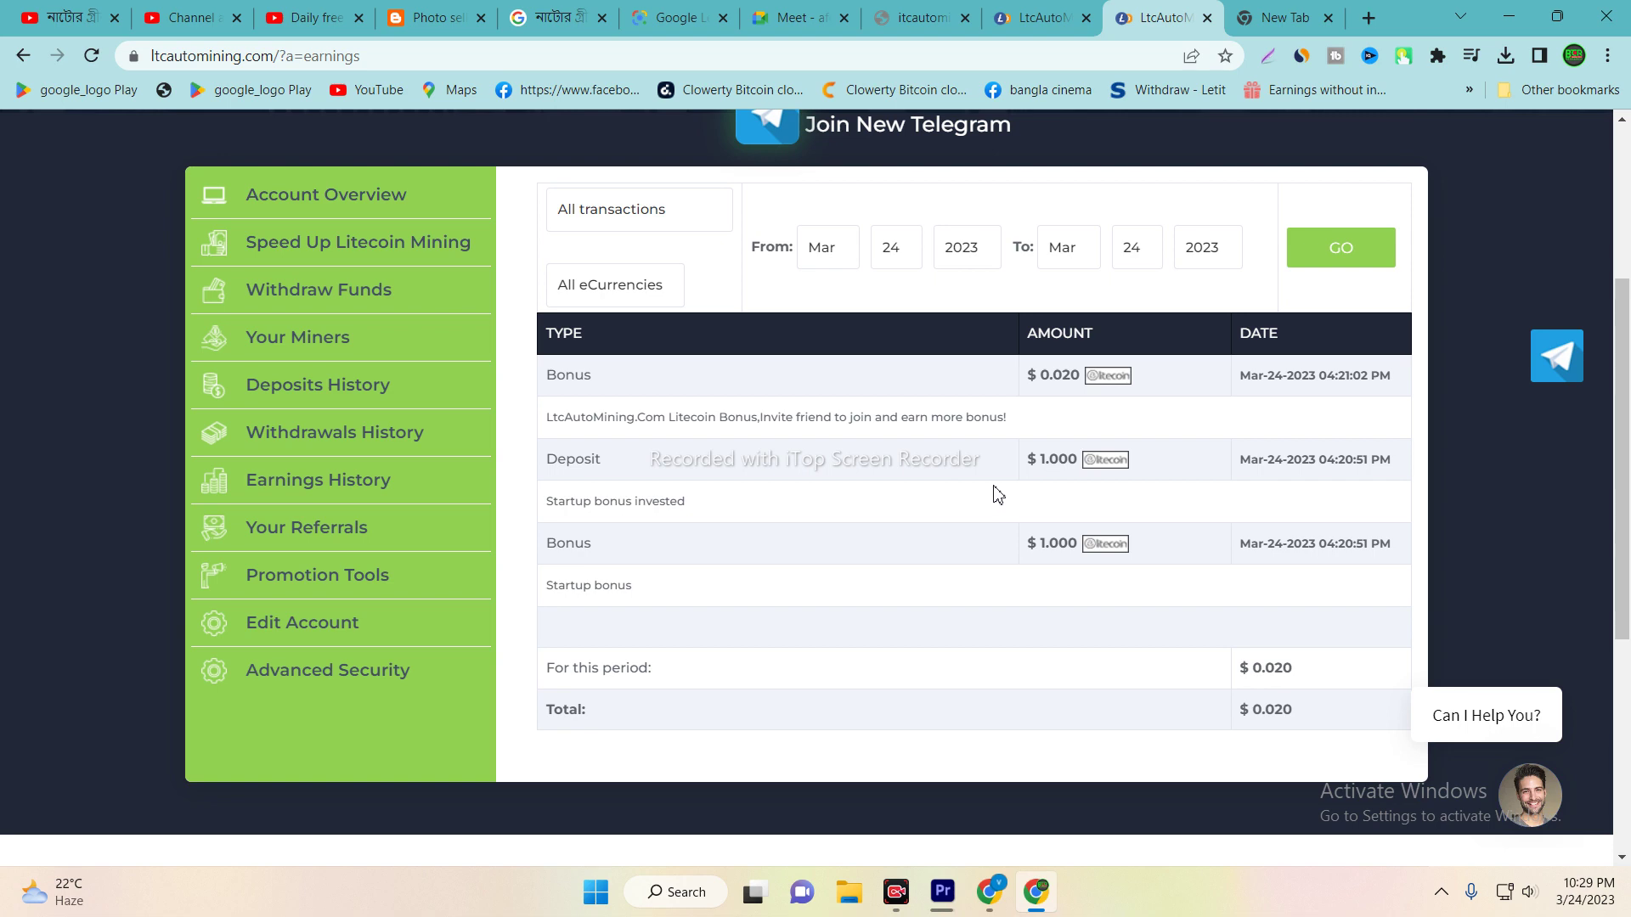
scroll(925, 442, up, 2)
scroll(925, 442, down, 1)
scroll(925, 442, down, 1)
scroll(922, 446, up, 2)
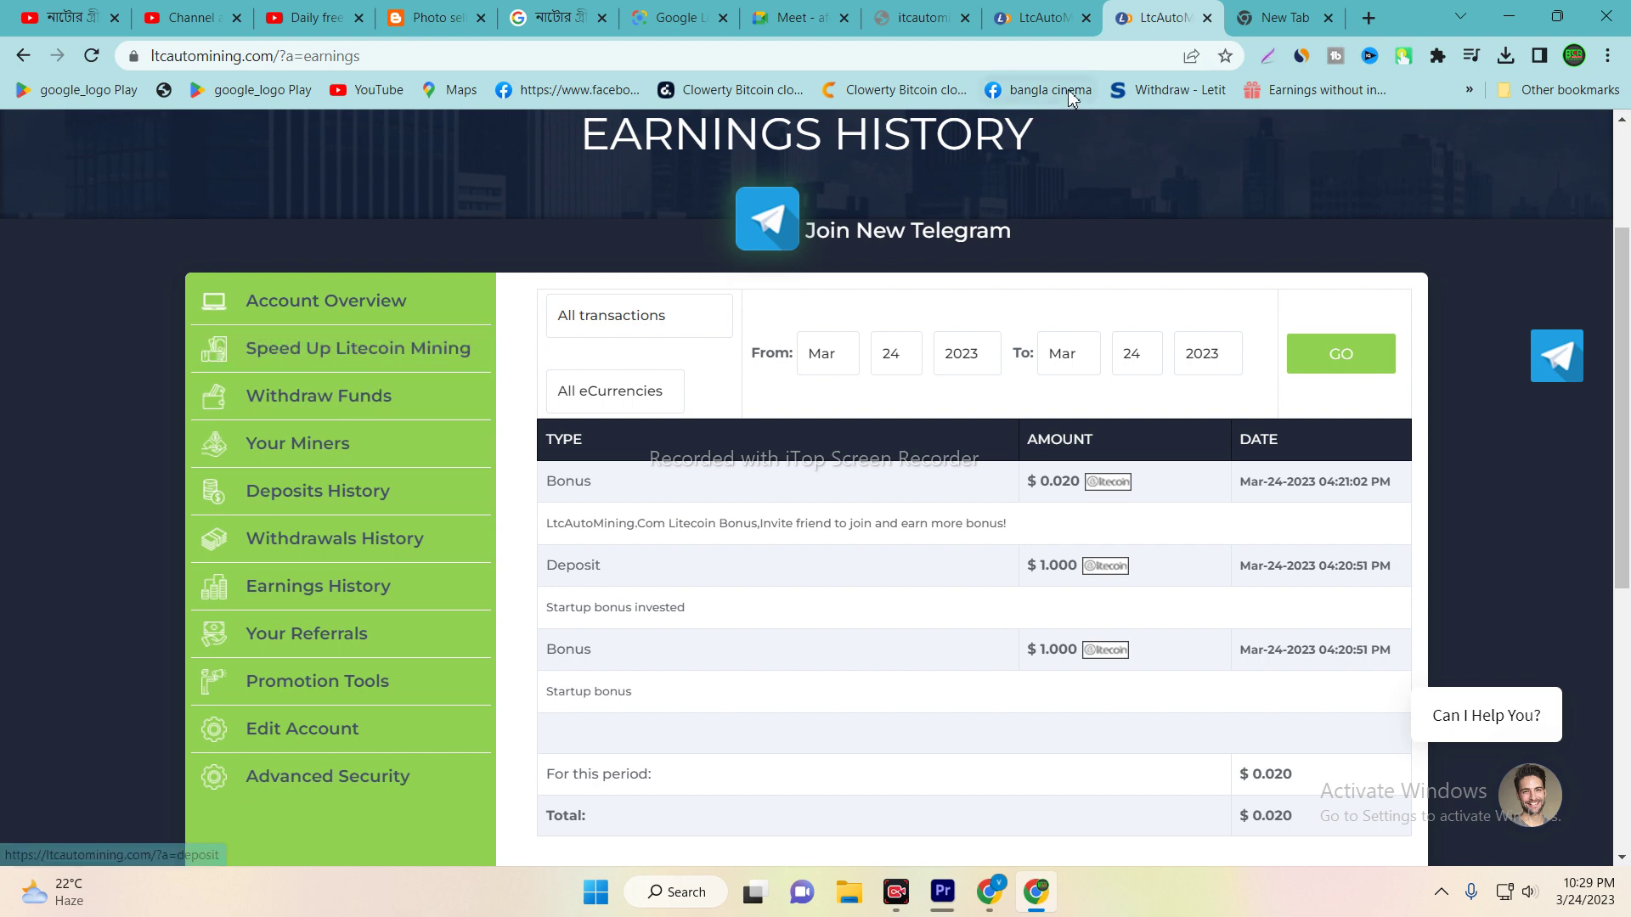
Check the TouchVPN connection status, close its popup and look over the rest of the earnings history.
click(1404, 56)
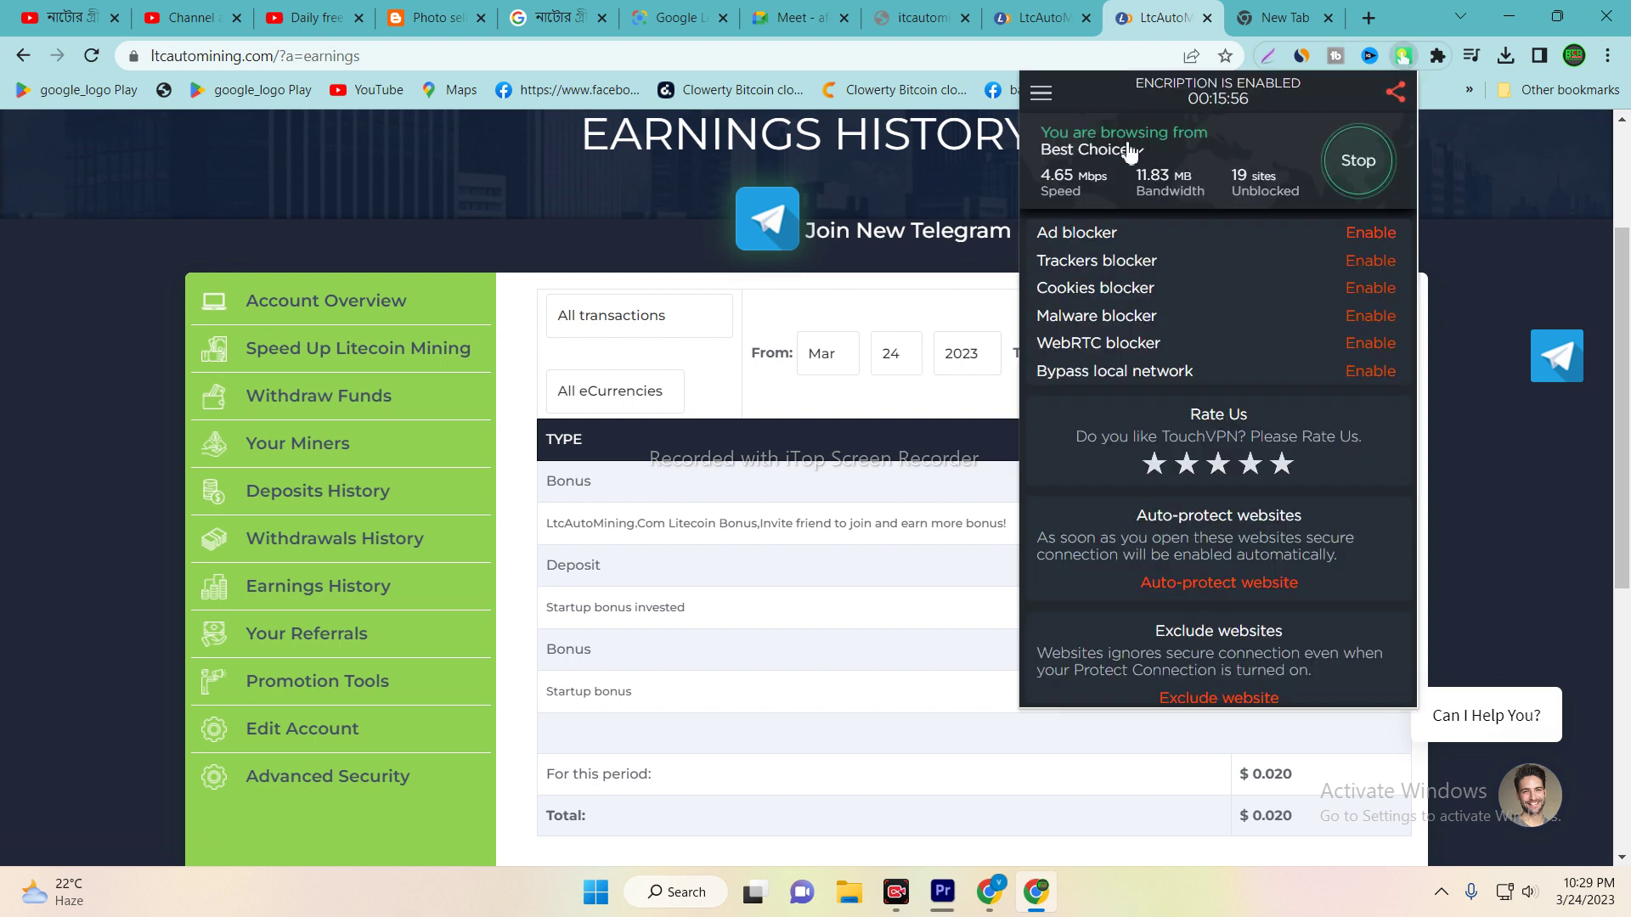
click(1464, 120)
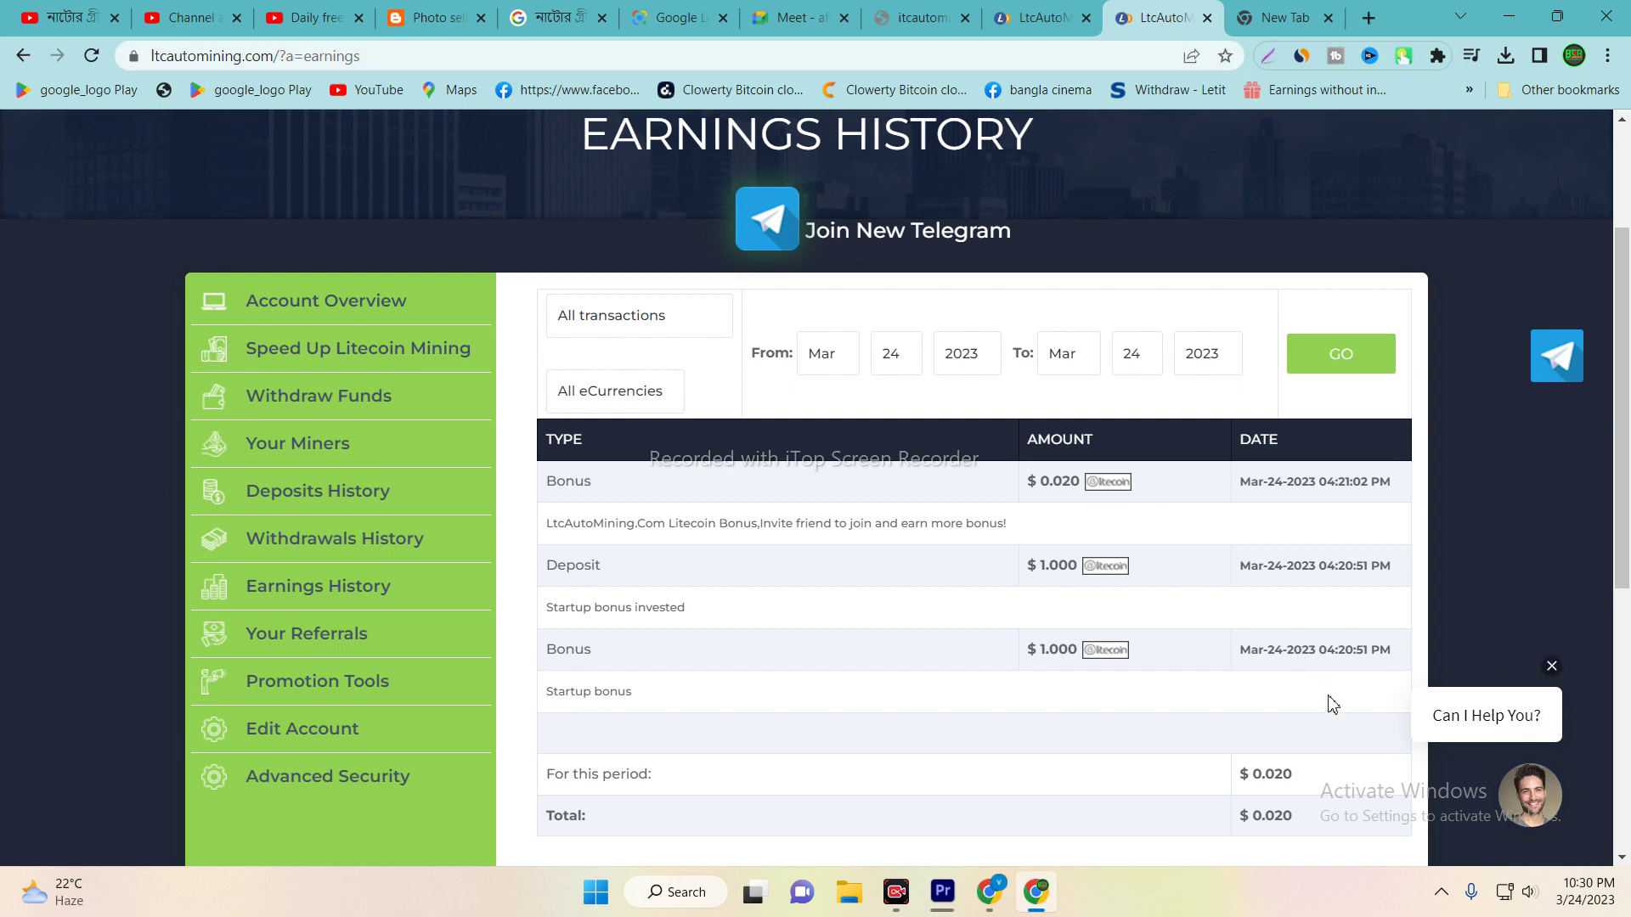
scroll(862, 449, down, 4)
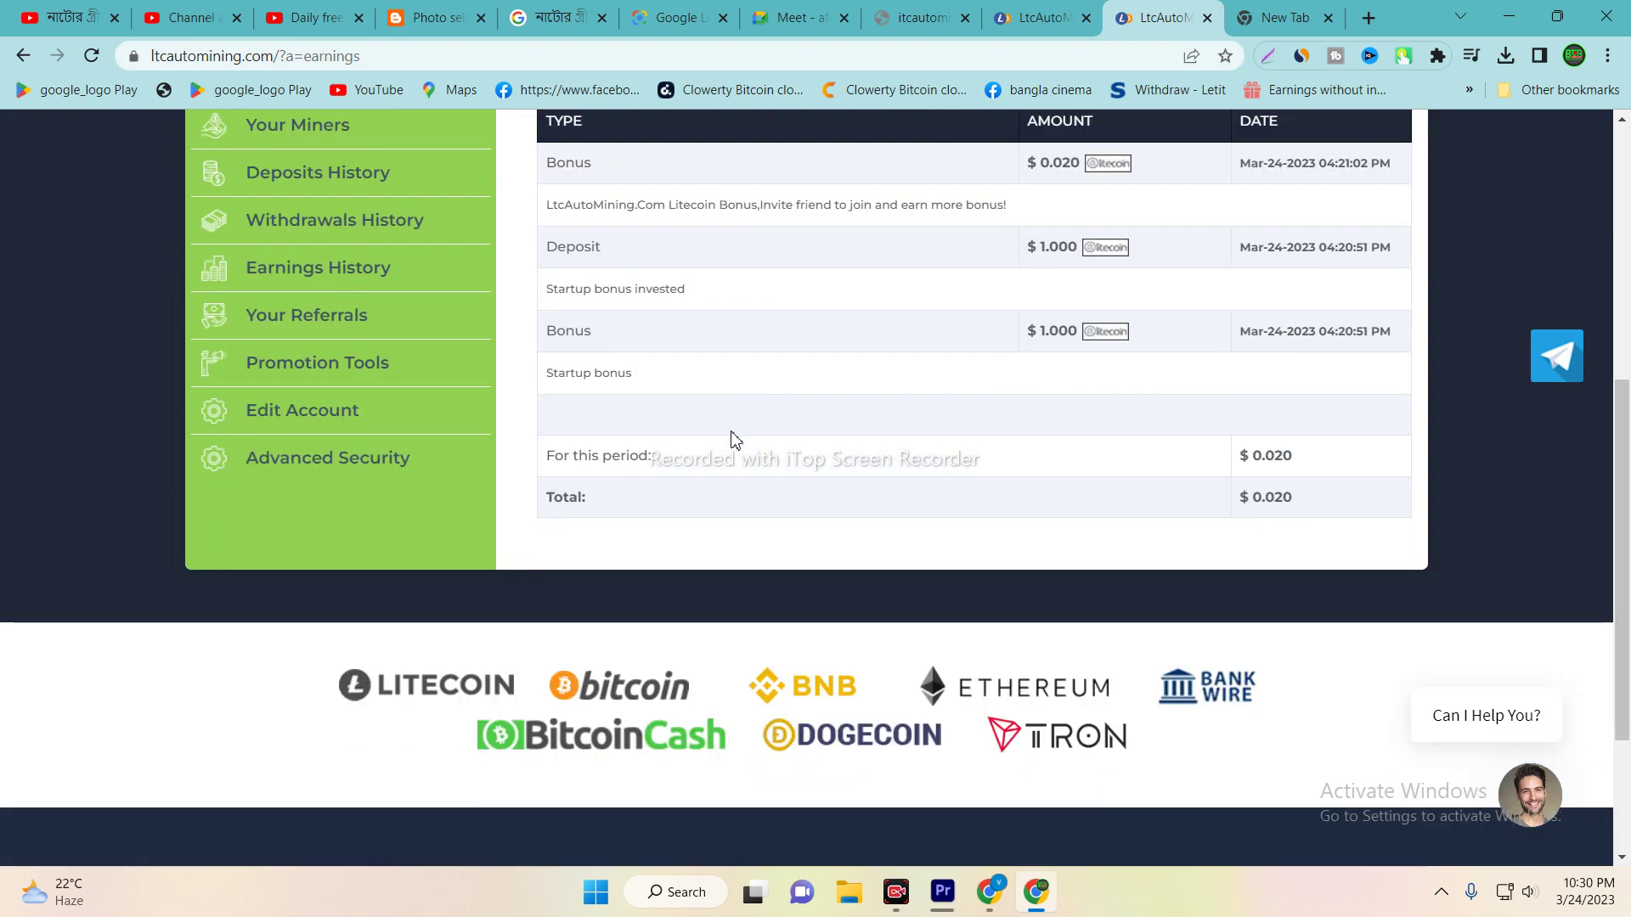